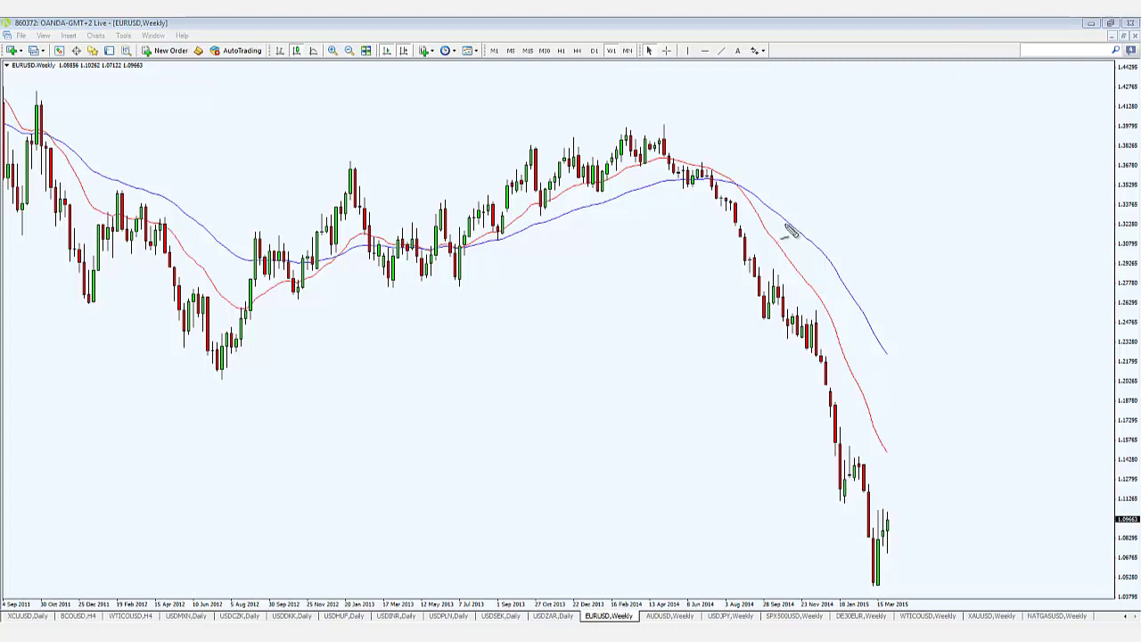
Step: Mark up the EURUSD weekly decline with its trend curve, high, low and swings, sketch a bounce followed by a drop, and clear the markings
mouse_move(704, 155)
left_mouse_down()
mouse_move(856, 301)
mouse_move(976, 502)
left_mouse_up()
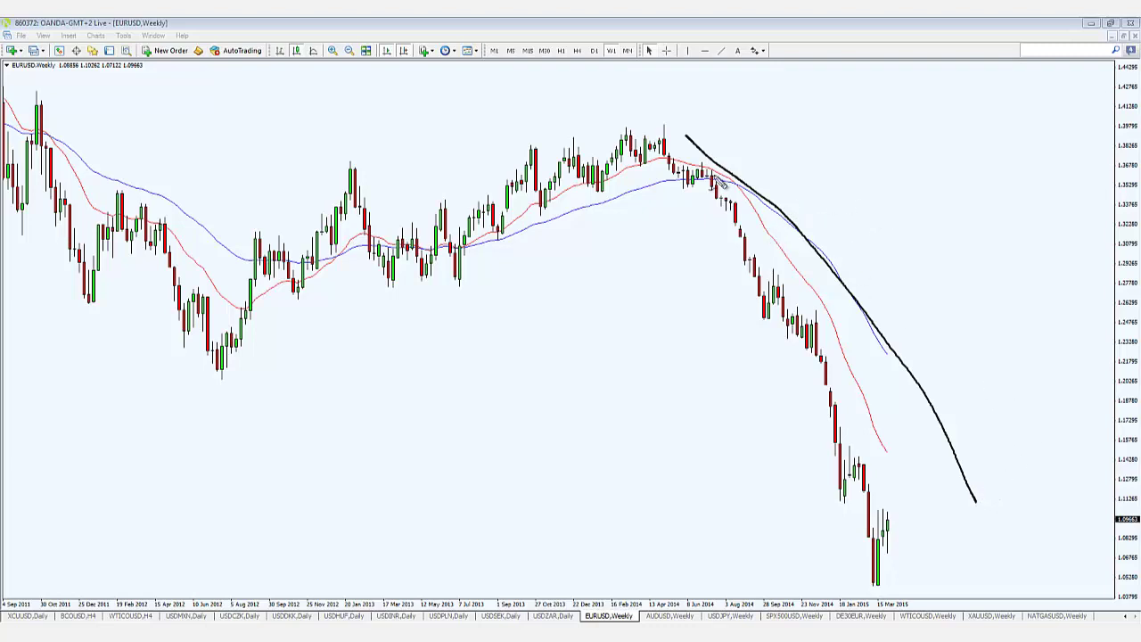
mouse_move(661, 131)
left_mouse_down()
mouse_move(691, 128)
mouse_move(668, 132)
left_mouse_up()
left_click_drag(849, 584, 906, 586)
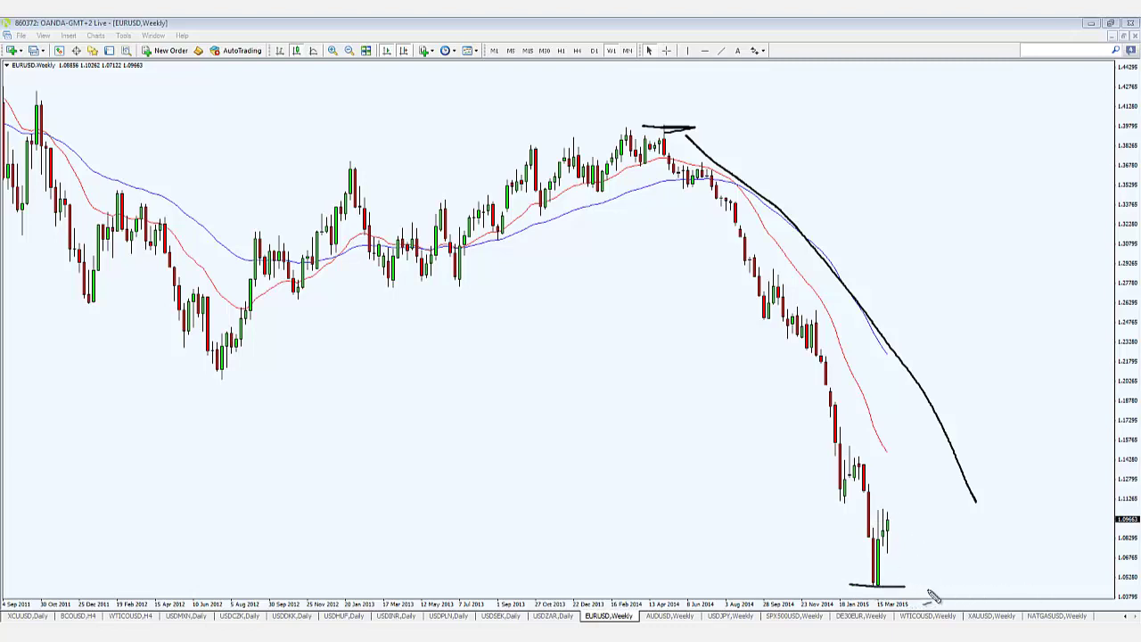
mouse_move(706, 172)
left_mouse_down()
mouse_move(765, 317)
mouse_move(776, 283)
mouse_move(813, 343)
mouse_move(842, 497)
mouse_move(869, 474)
left_mouse_up()
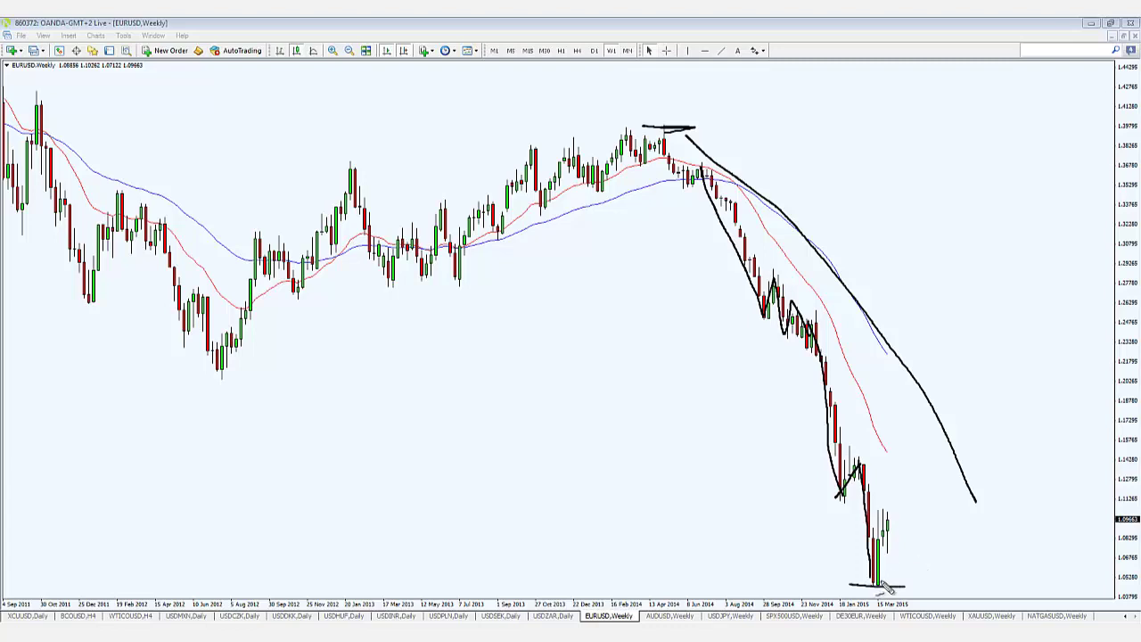
mouse_move(875, 583)
left_mouse_down()
mouse_move(903, 527)
mouse_move(931, 564)
mouse_move(931, 595)
mouse_move(959, 585)
left_mouse_up()
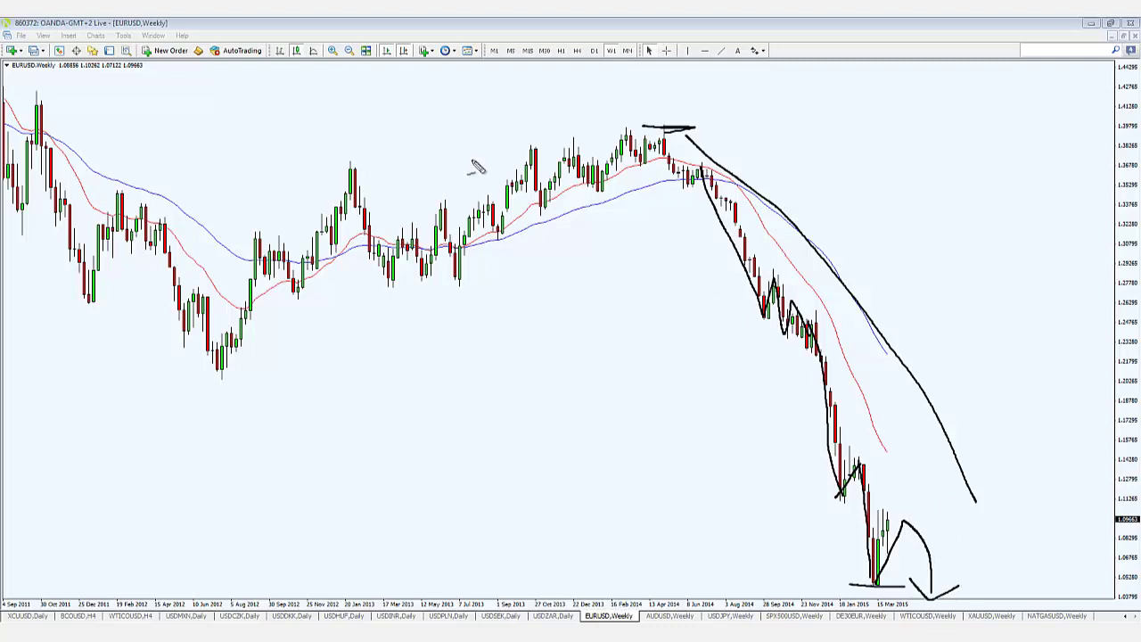
key("Escape")
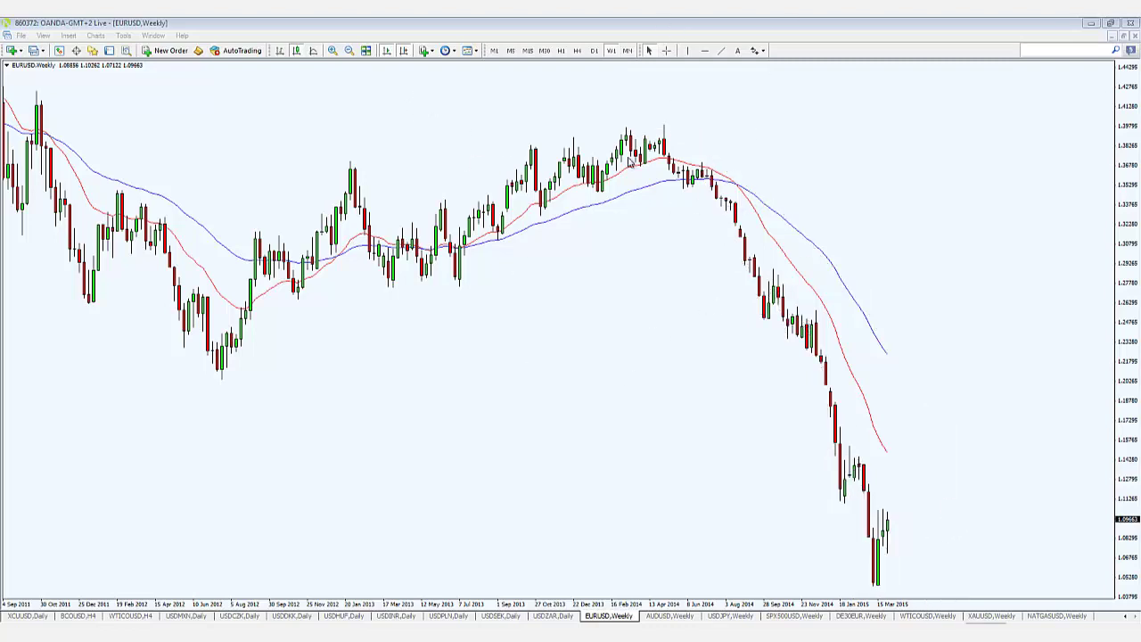
Step: Switch EURUSD to the daily timeframe, trace its downtrend and circle the latest candles below the blue moving average, clearing the marks when done
left_click(594, 51)
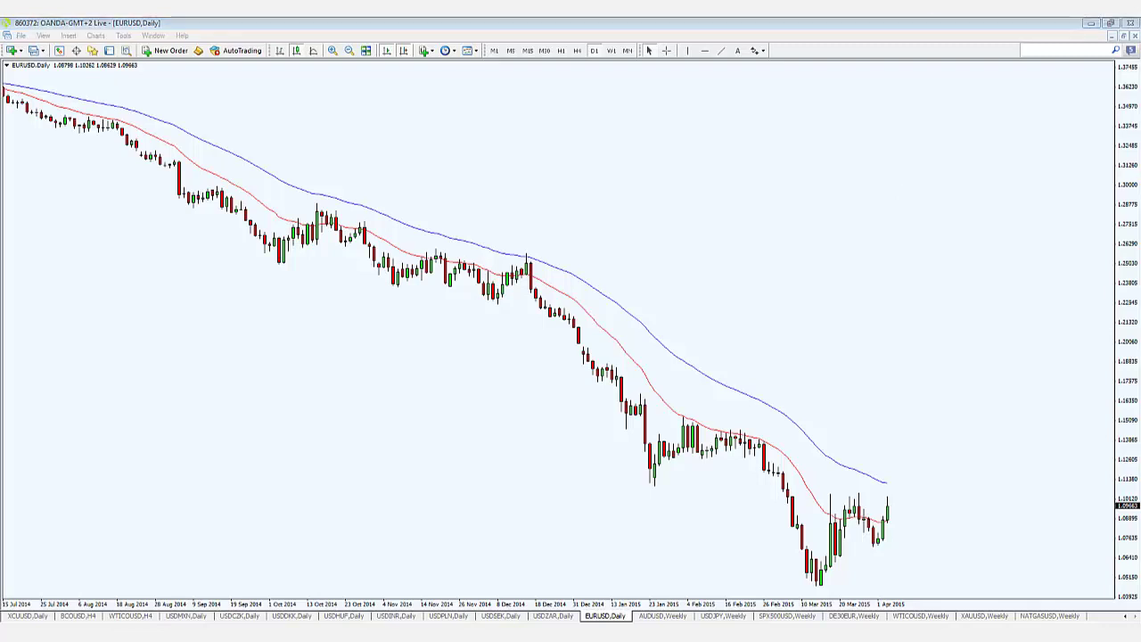
mouse_move(206, 141)
left_mouse_down()
mouse_move(254, 183)
mouse_move(458, 237)
mouse_move(626, 328)
mouse_move(724, 413)
mouse_move(888, 493)
mouse_move(854, 472)
mouse_move(899, 516)
mouse_move(856, 468)
left_mouse_up()
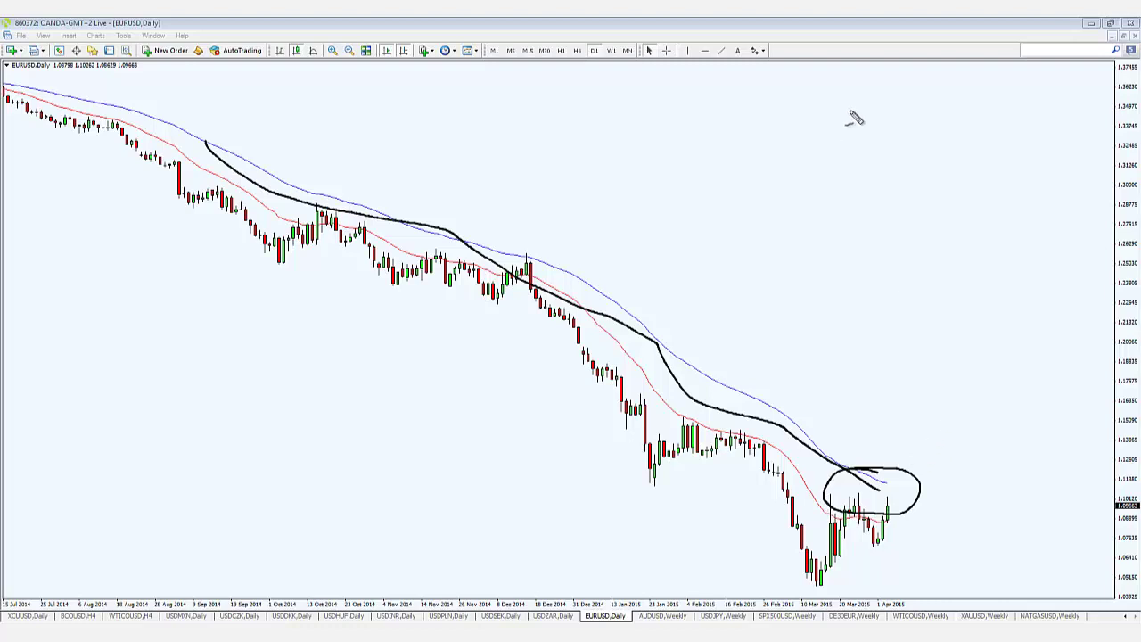
key("Escape")
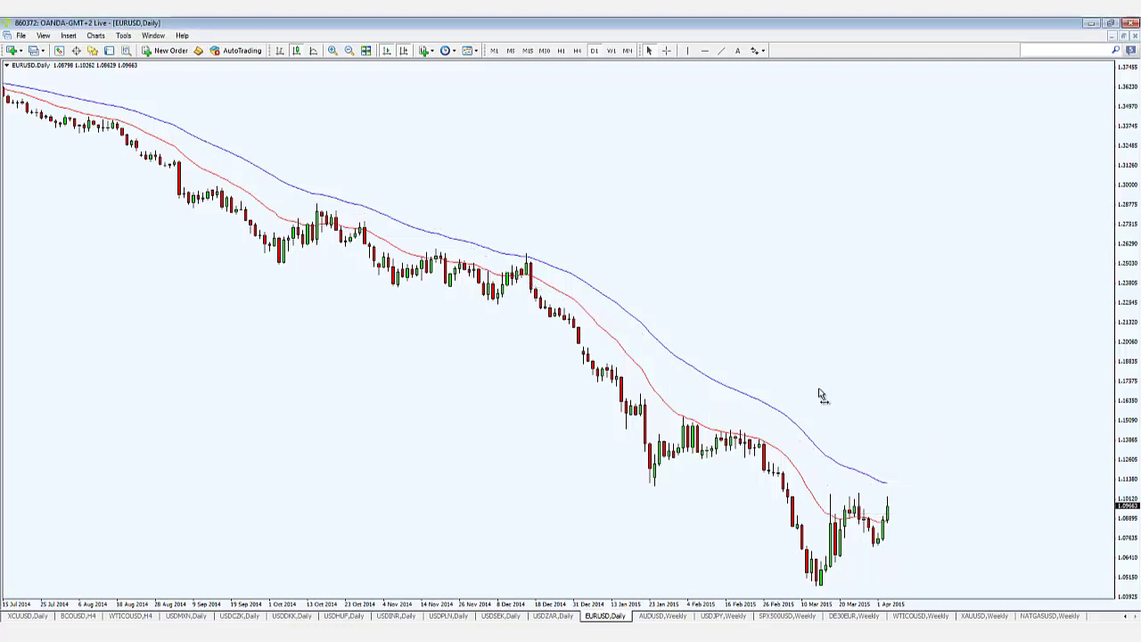
Step: On the AUDUSD weekly chart, trace the decline from August 2014 and mark the top and bottom of the recent range, clearing the marks when done
left_click(689, 617)
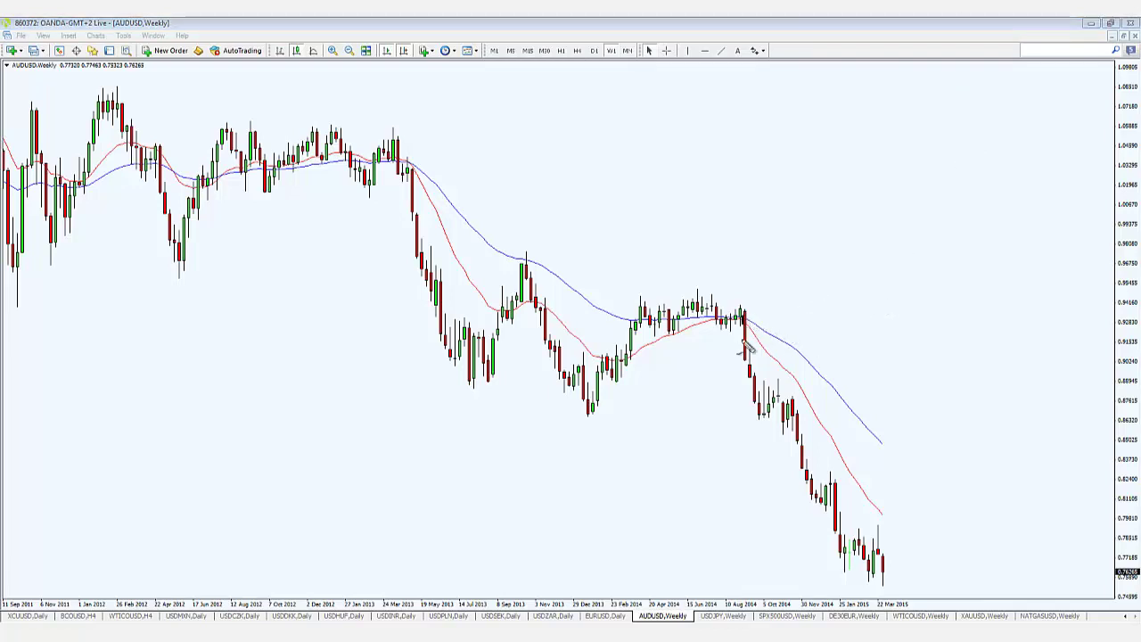
mouse_move(743, 316)
left_mouse_down()
mouse_move(761, 419)
mouse_move(803, 414)
mouse_move(824, 505)
mouse_move(837, 477)
mouse_move(845, 575)
left_mouse_up()
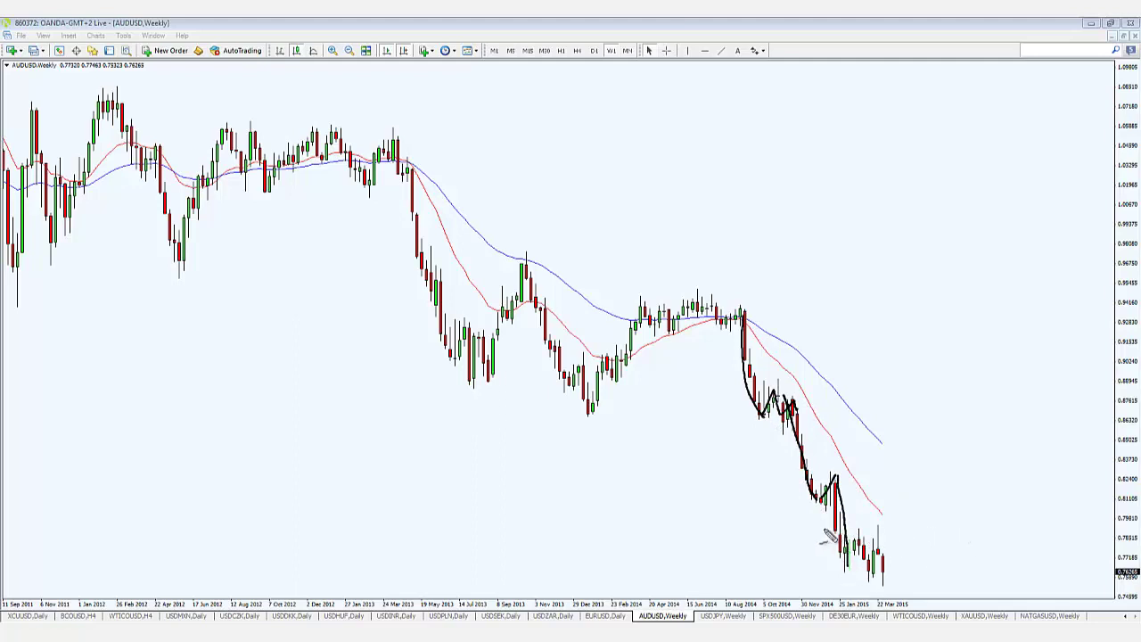
left_click_drag(819, 528, 899, 527)
left_click_drag(822, 578, 947, 584)
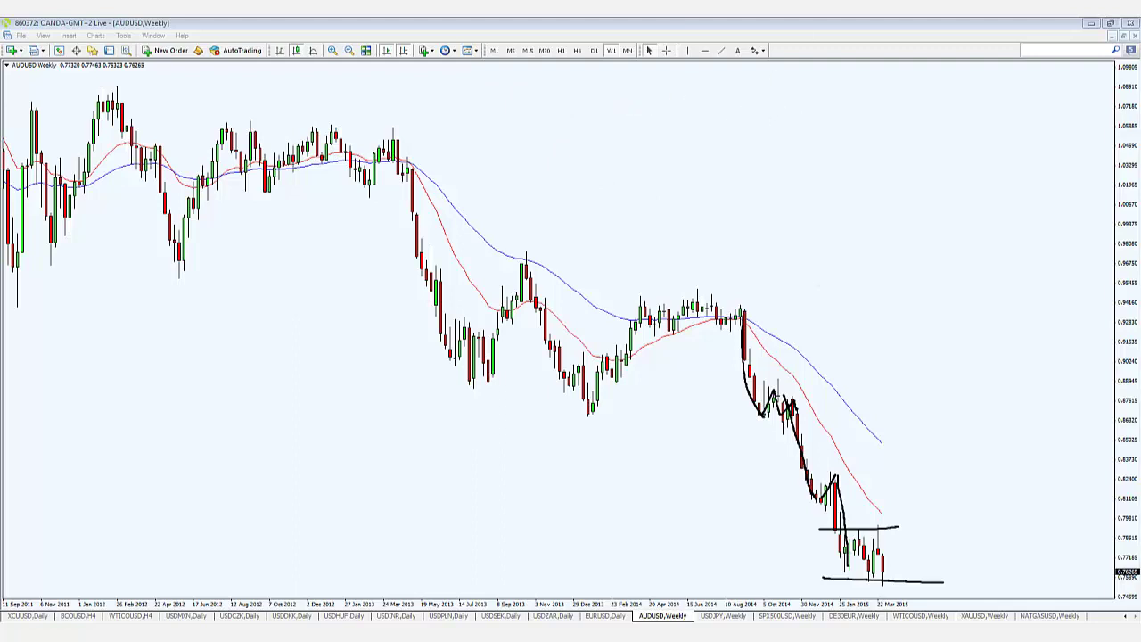
key("Escape")
Step: Switch AUDUSD to the daily timeframe, mark the latest low and bounce with arrows, and trace the downtrend, clearing the marks when done
left_click(594, 51)
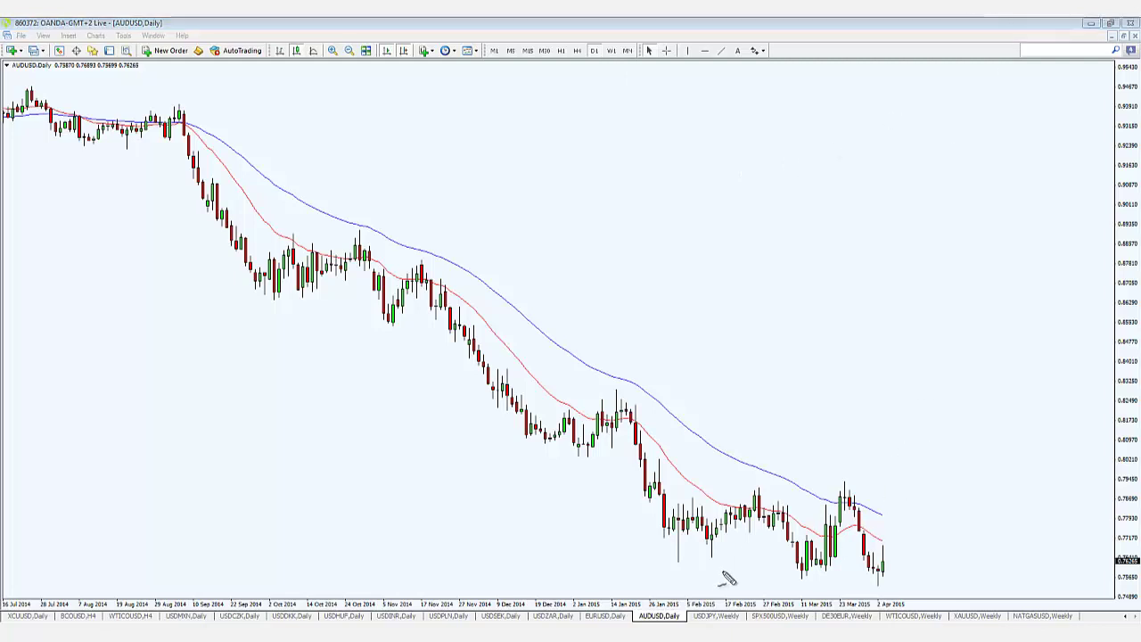
mouse_move(918, 597)
left_mouse_down()
mouse_move(890, 590)
mouse_move(902, 589)
mouse_move(892, 588)
mouse_move(896, 548)
mouse_move(907, 560)
left_mouse_up()
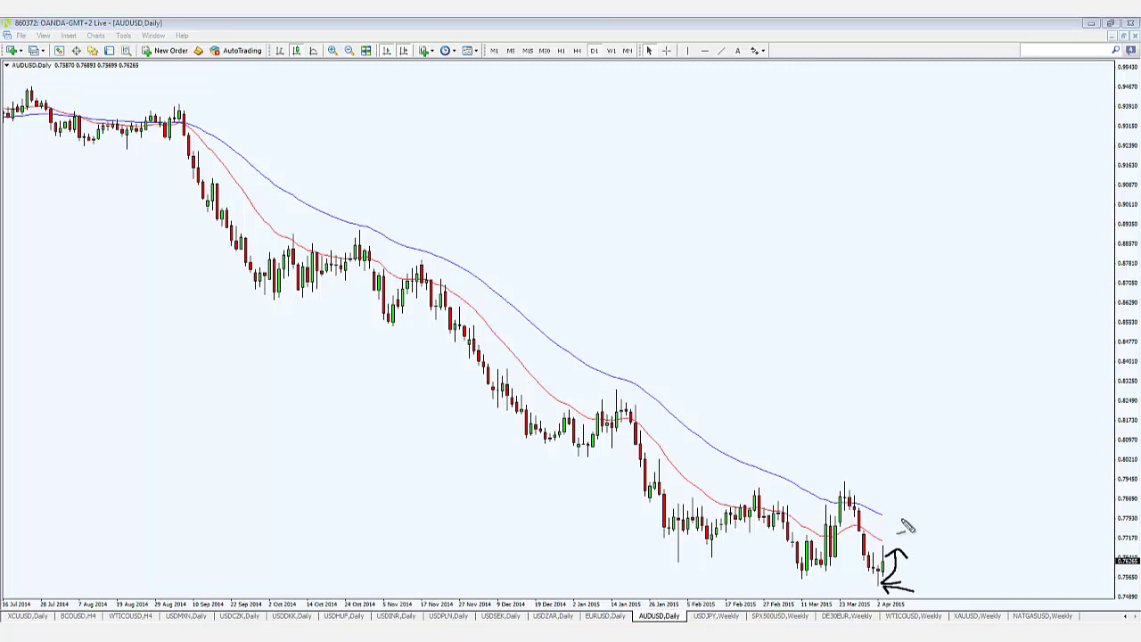
mouse_move(332, 230)
left_mouse_down()
mouse_move(455, 274)
mouse_move(528, 344)
mouse_move(763, 492)
mouse_move(884, 526)
left_mouse_up()
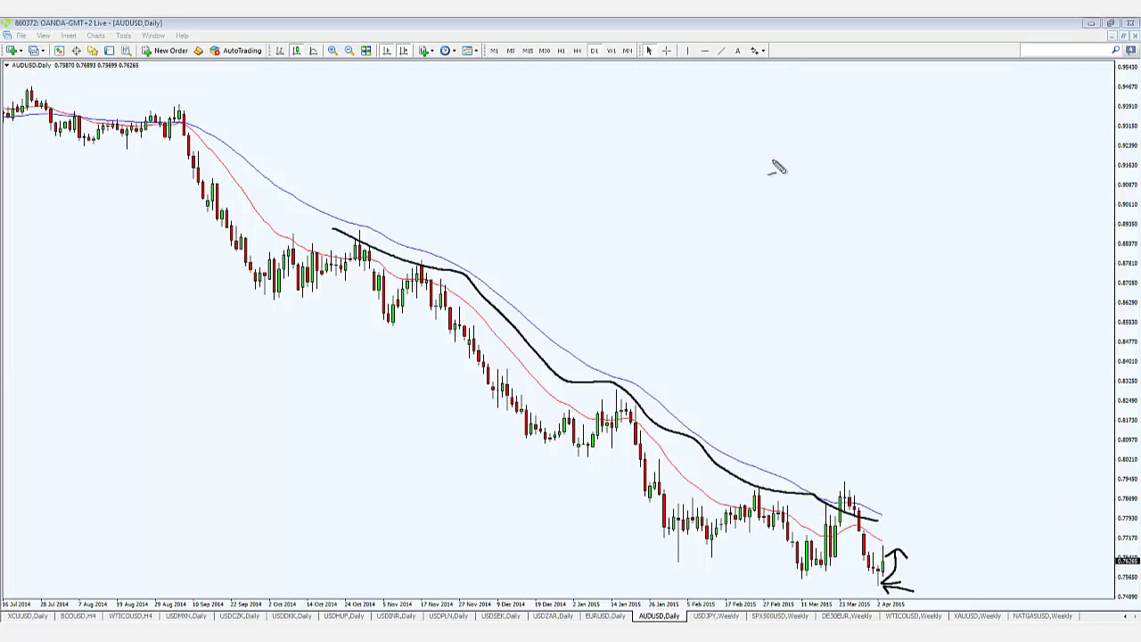
key("Escape")
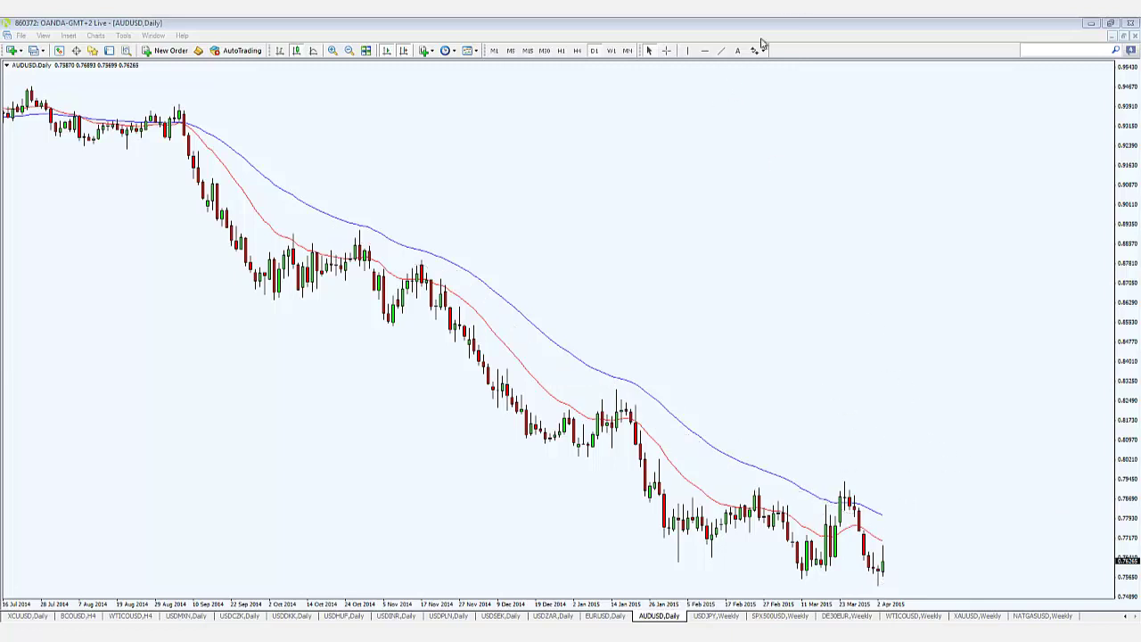
Step: On the USDJPY weekly chart, trace the rally from late 2012 and outline the two narrowing consolidations of 2013 and 2014
left_click(718, 616)
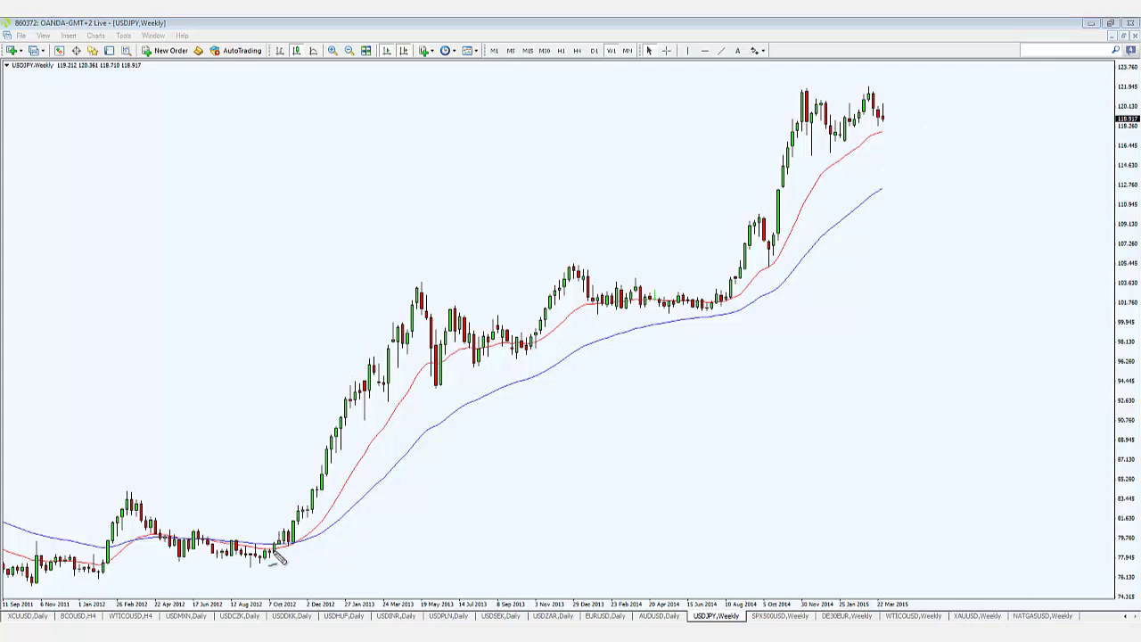
mouse_move(264, 555)
left_mouse_down()
mouse_move(314, 510)
mouse_move(421, 301)
mouse_move(465, 304)
mouse_move(533, 338)
left_mouse_up()
mouse_move(390, 392)
left_mouse_down()
mouse_move(528, 346)
mouse_move(571, 289)
left_mouse_up()
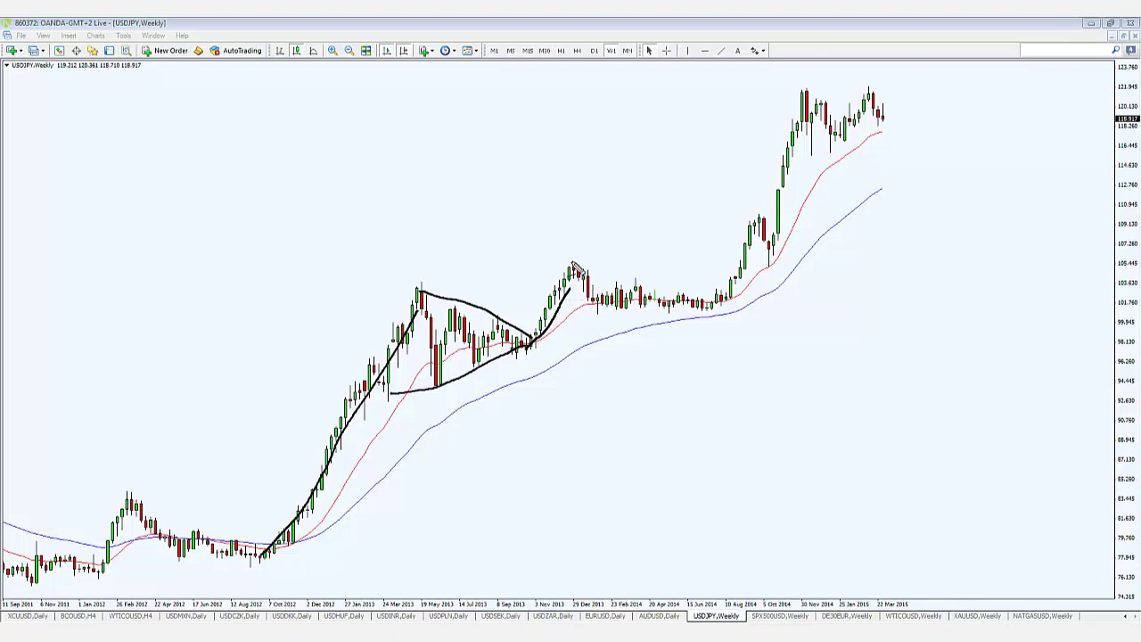
left_click_drag(573, 265, 720, 295)
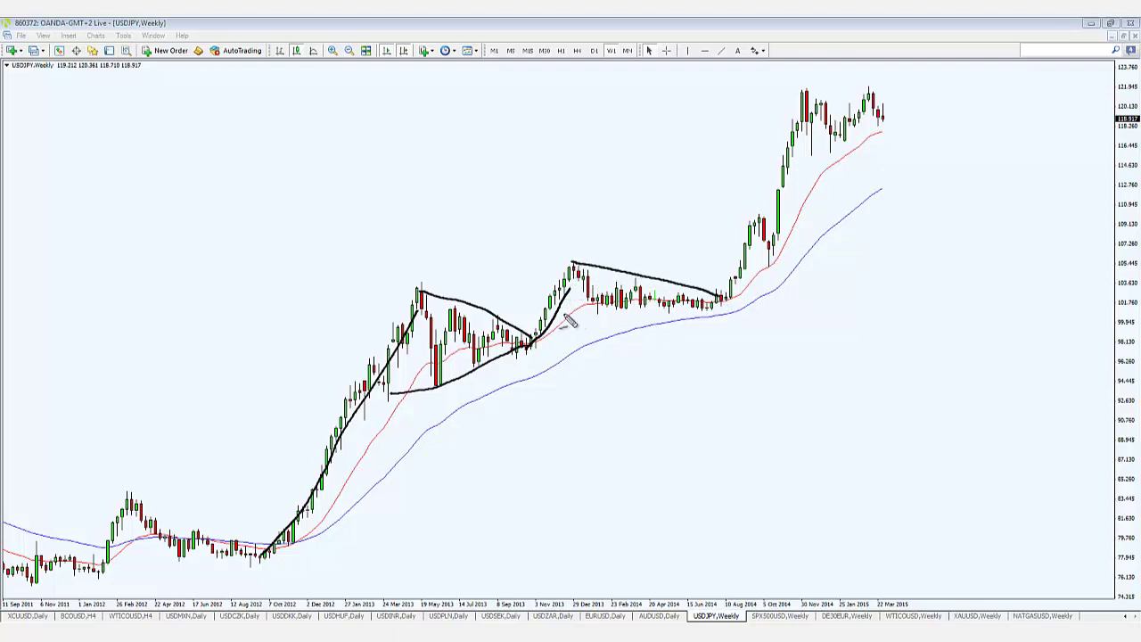
left_click_drag(563, 313, 720, 309)
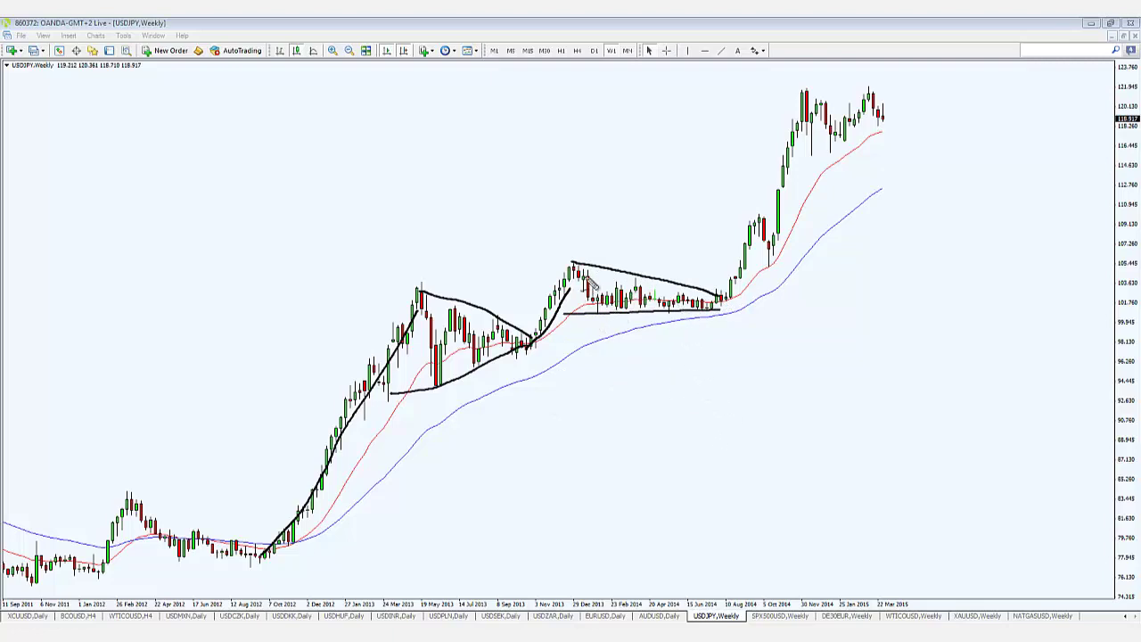
Step: Trace the late 2014 USDJPY breakout, mark the following range's resistance near 122 and support near 116, and clear the markings
mouse_move(589, 279)
left_mouse_down()
mouse_move(694, 307)
mouse_move(720, 303)
mouse_move(754, 273)
mouse_move(805, 93)
left_mouse_up()
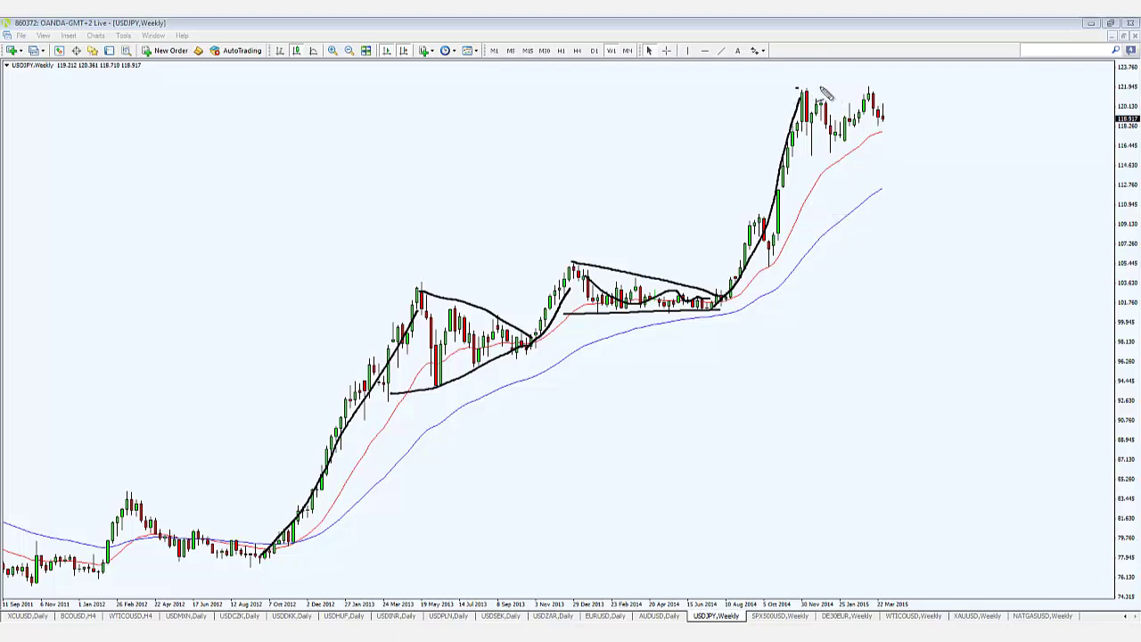
left_click_drag(797, 86, 916, 85)
left_click_drag(799, 154, 888, 153)
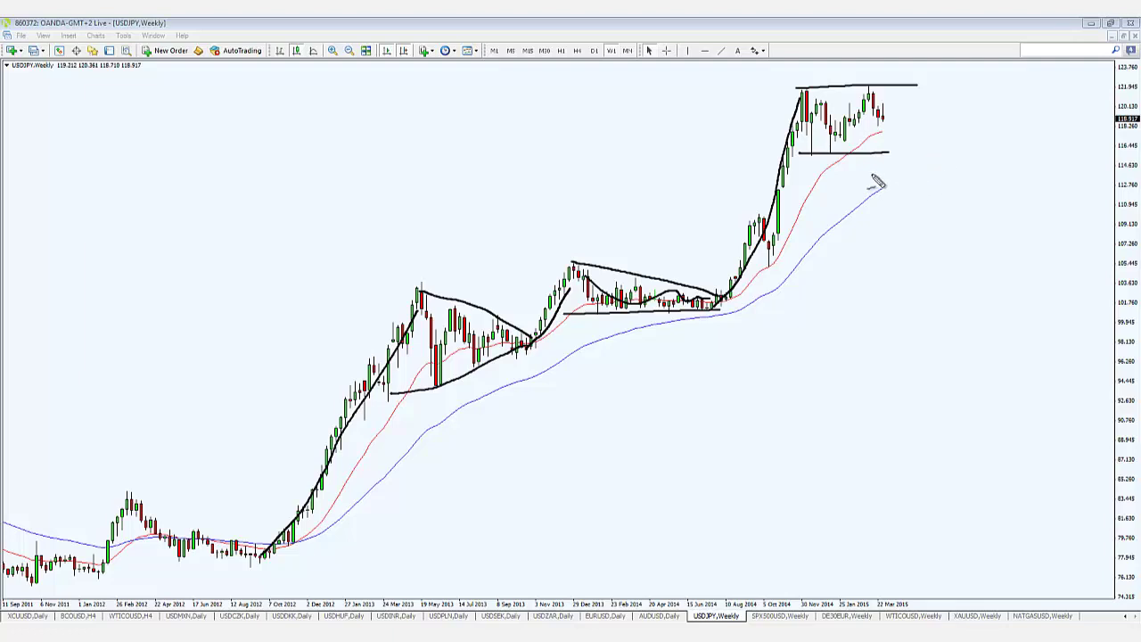
left_click_drag(792, 158, 899, 155)
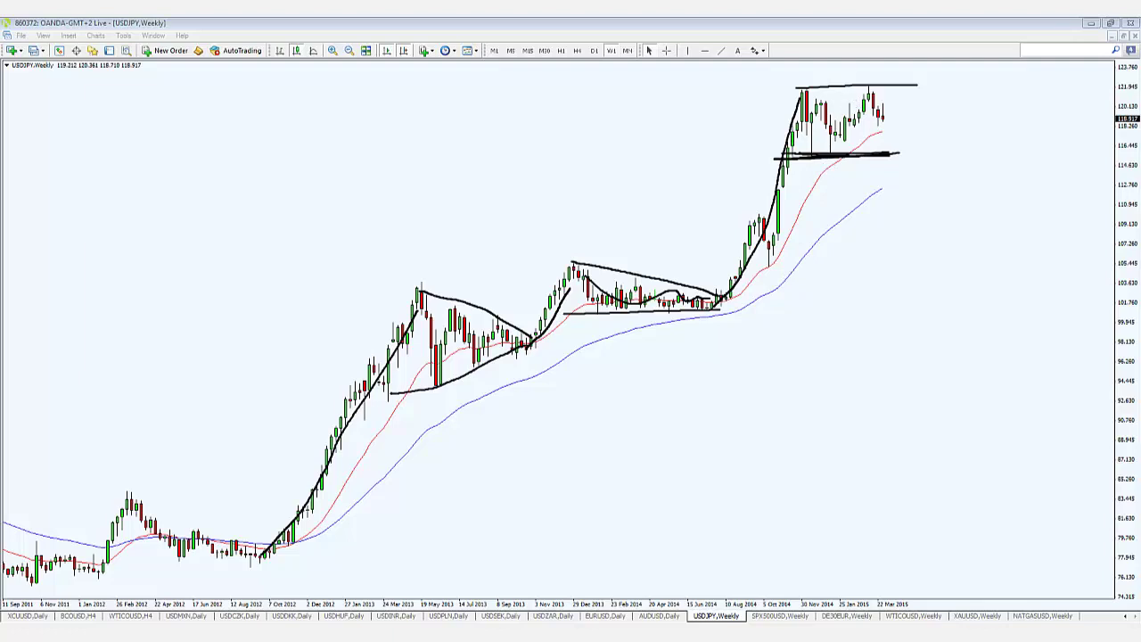
key("Escape")
Step: Open the SPX500USD weekly chart and trace its uptrend between the moving averages from early 2013 to the latest candle, clearing the line when done
left_click(780, 616)
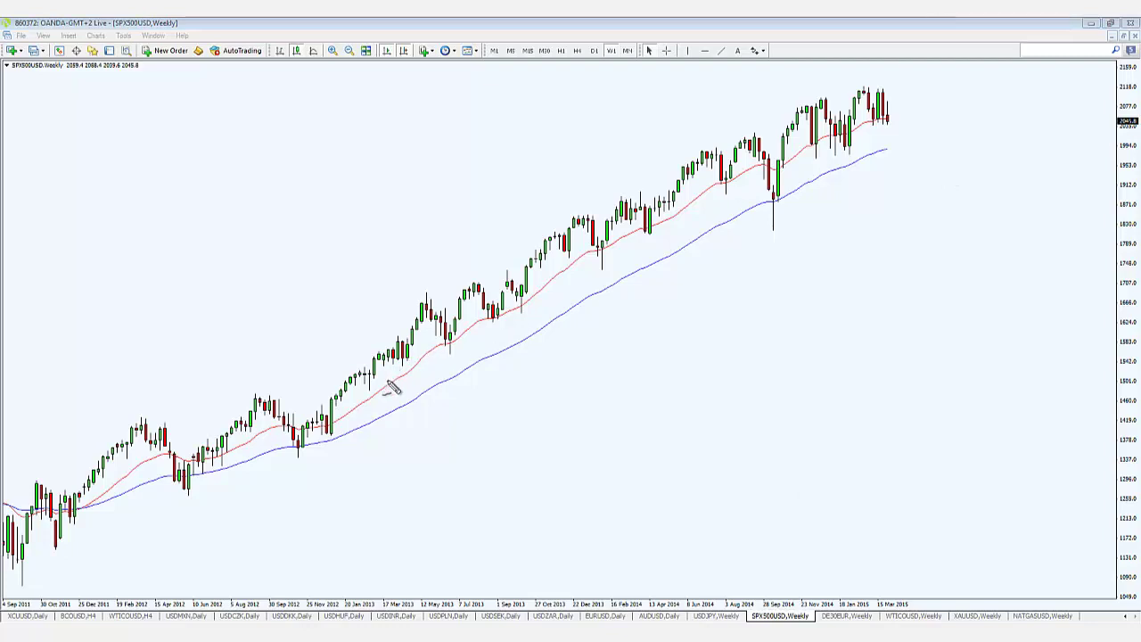
mouse_move(394, 385)
left_mouse_down()
mouse_move(543, 324)
mouse_move(711, 217)
mouse_move(835, 170)
mouse_move(887, 130)
left_mouse_up()
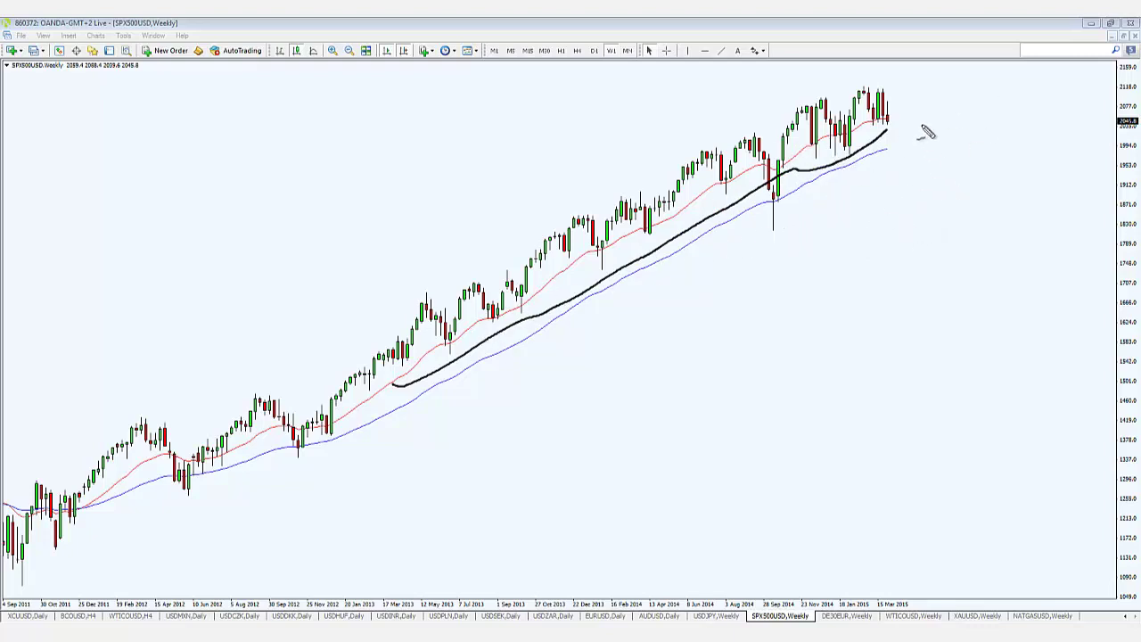
key("Escape")
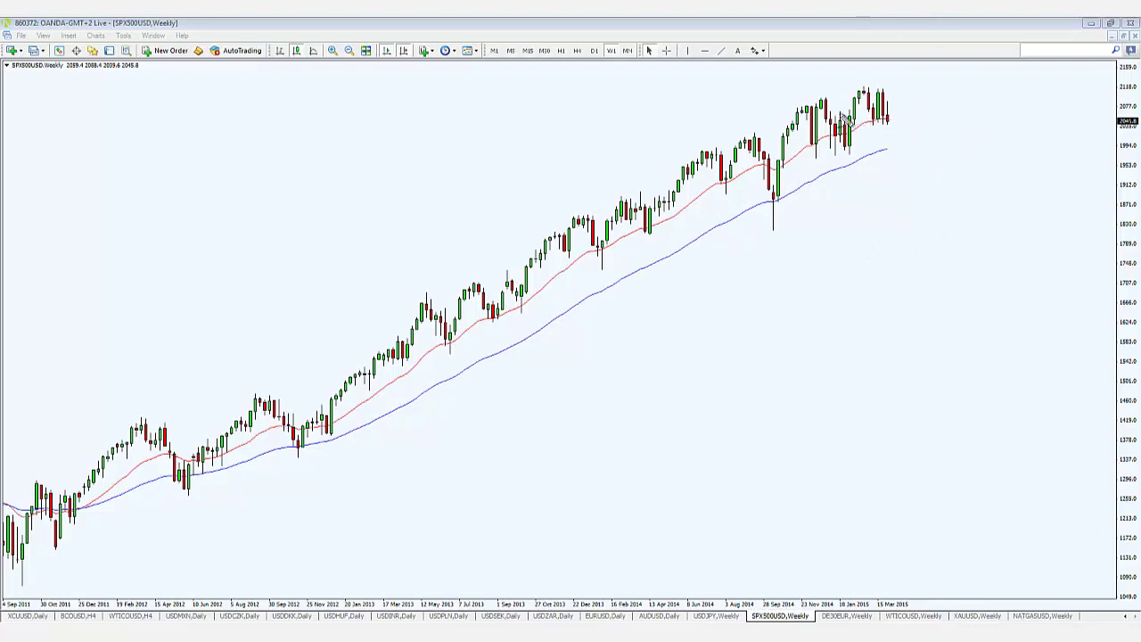
Step: Mark the upper and lower bounds of the recent SPX500USD weekly consolidation with horizontal strokes, clearing them when done
left_click_drag(793, 92, 896, 99)
left_click_drag(771, 154, 890, 155)
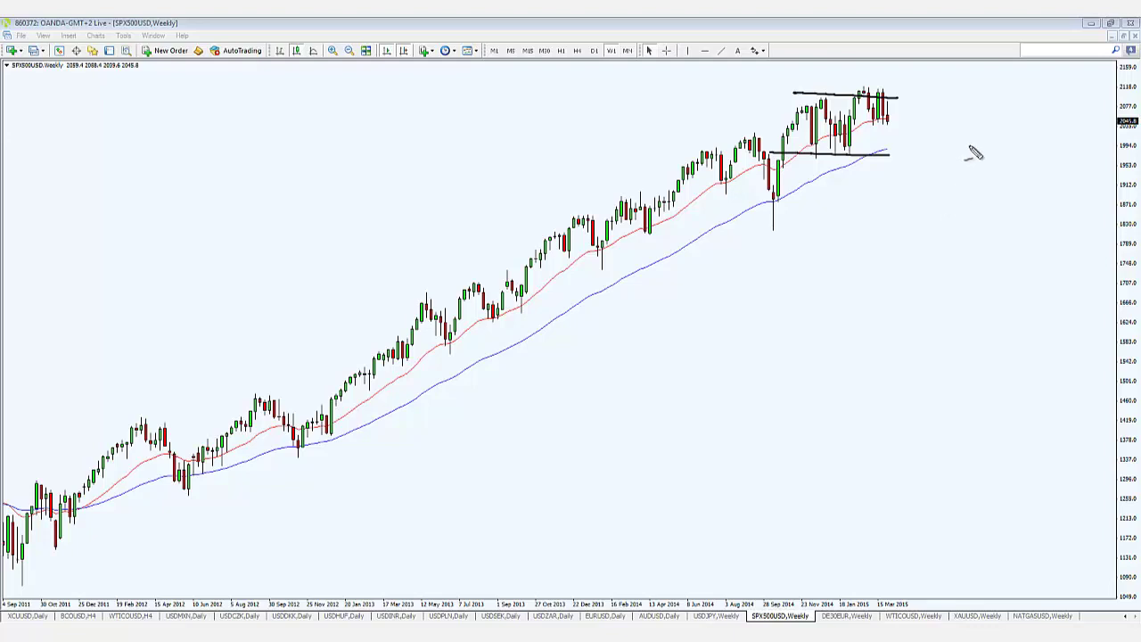
key("Escape")
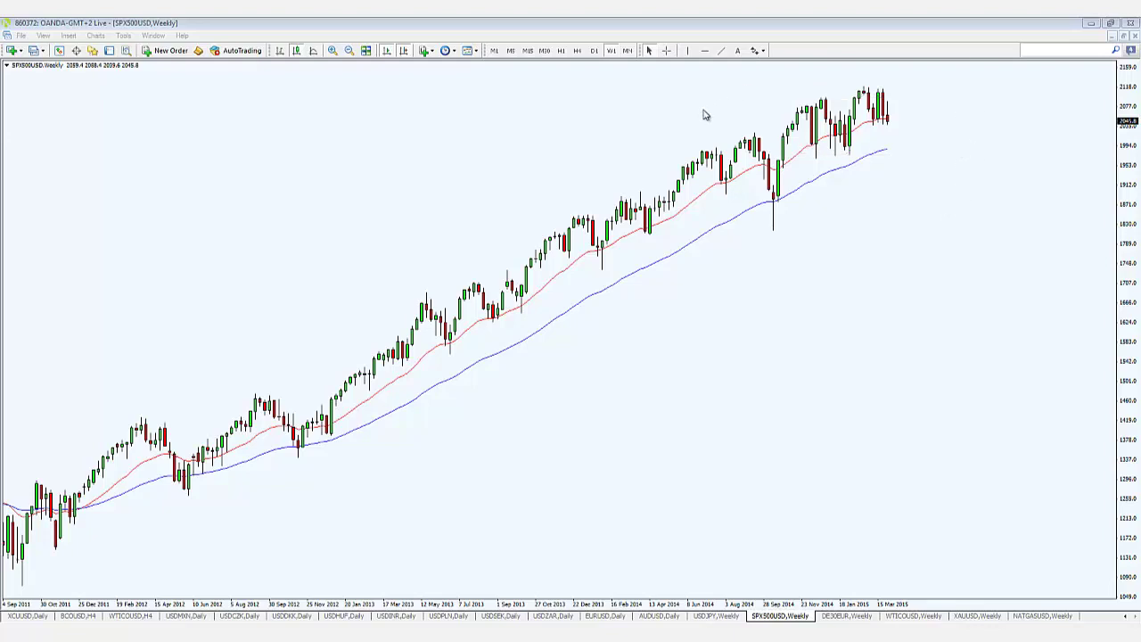
Step: Switch SPX500USD to the daily timeframe, mark its range bounds and nearer support, and circle both support areas, clearing the marks when done
left_click(593, 50)
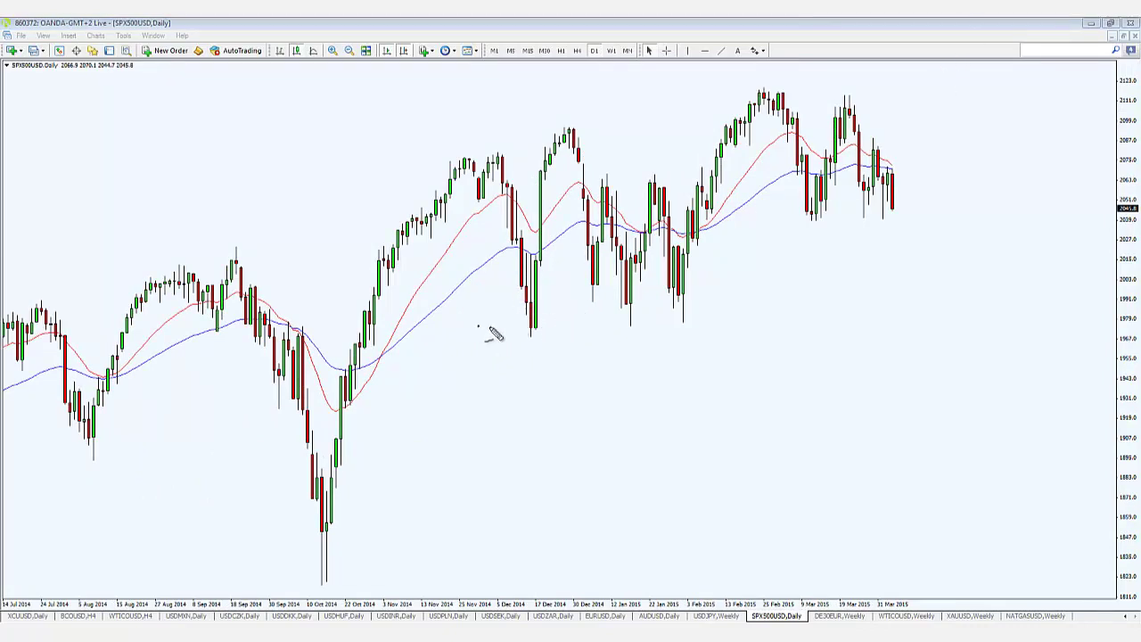
left_click_drag(479, 326, 775, 336)
left_click_drag(472, 107, 972, 117)
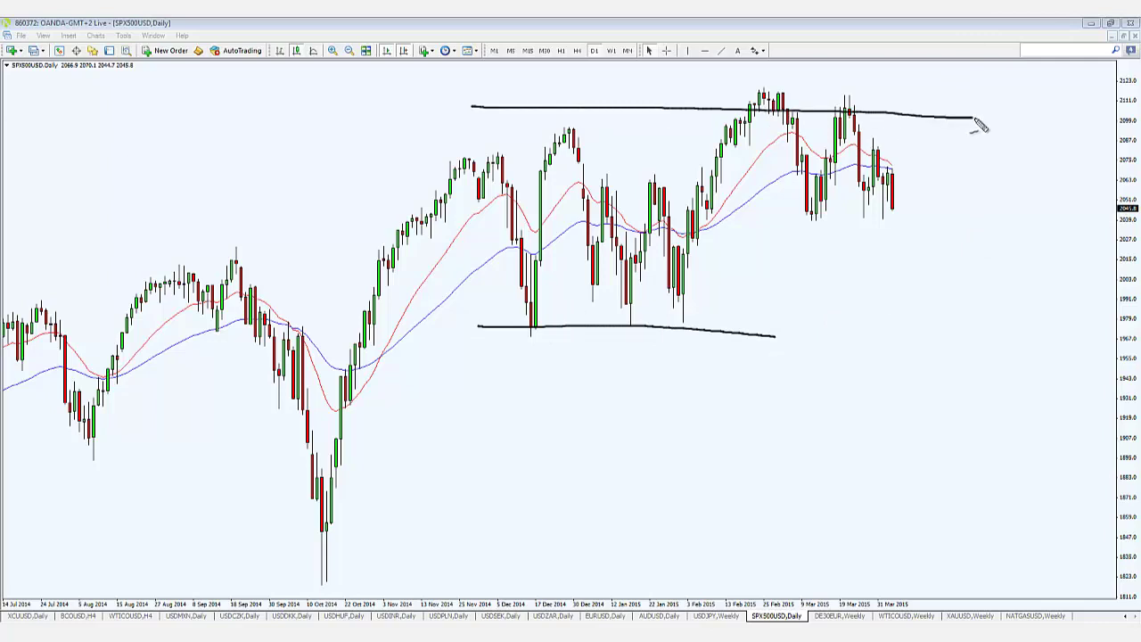
mouse_move(954, 221)
left_mouse_down()
mouse_move(772, 222)
mouse_move(891, 225)
mouse_move(882, 212)
mouse_move(925, 223)
left_mouse_up()
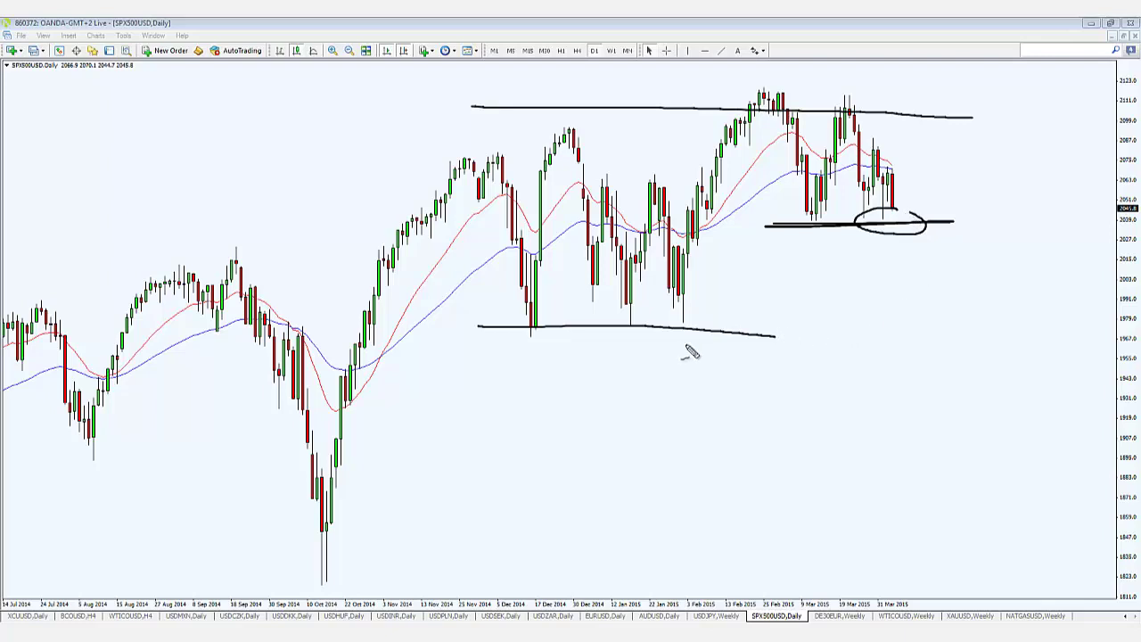
mouse_move(733, 325)
left_mouse_down()
mouse_move(869, 331)
mouse_move(713, 315)
left_mouse_up()
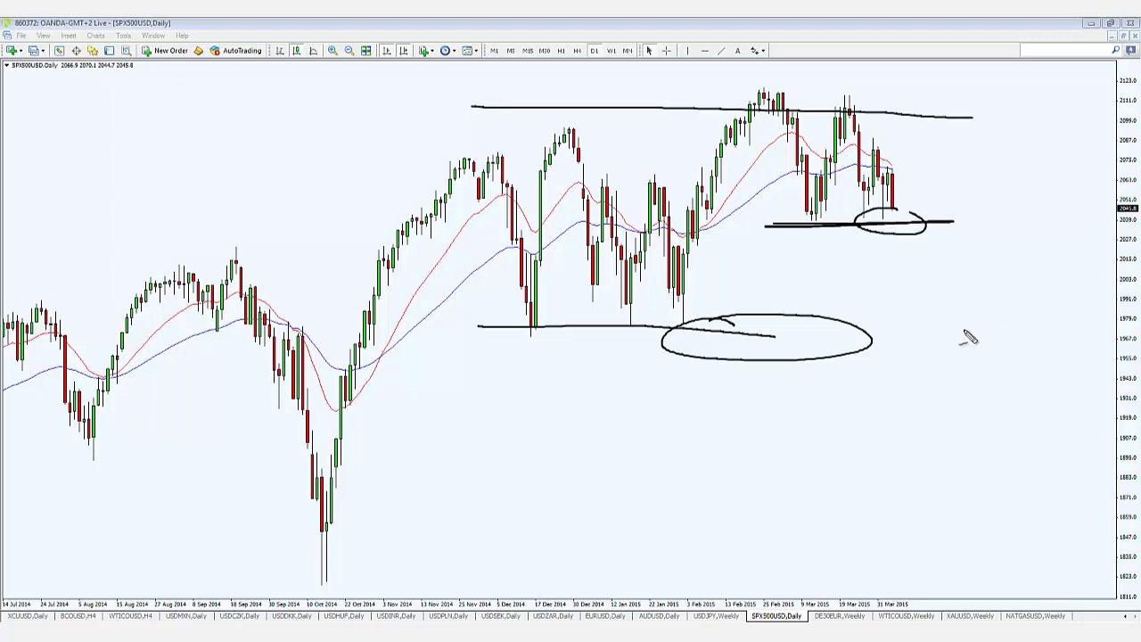
key("Escape")
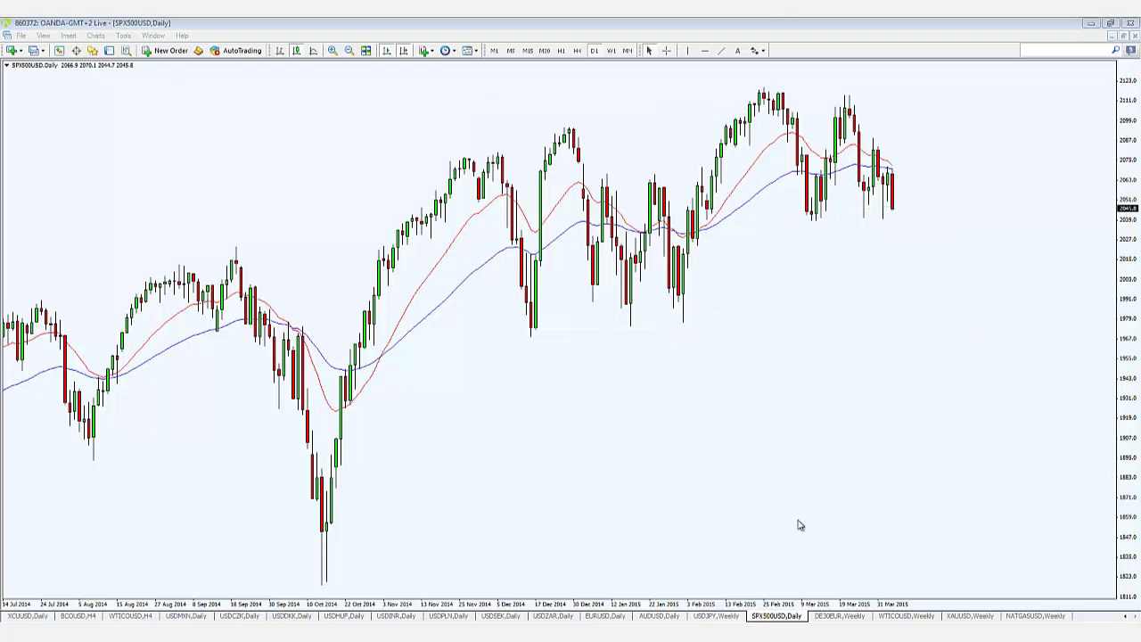
Step: Open the DE30EUR weekly chart and draw an upward arrow along the early 2015 rally, clearing it when done
left_click(843, 616)
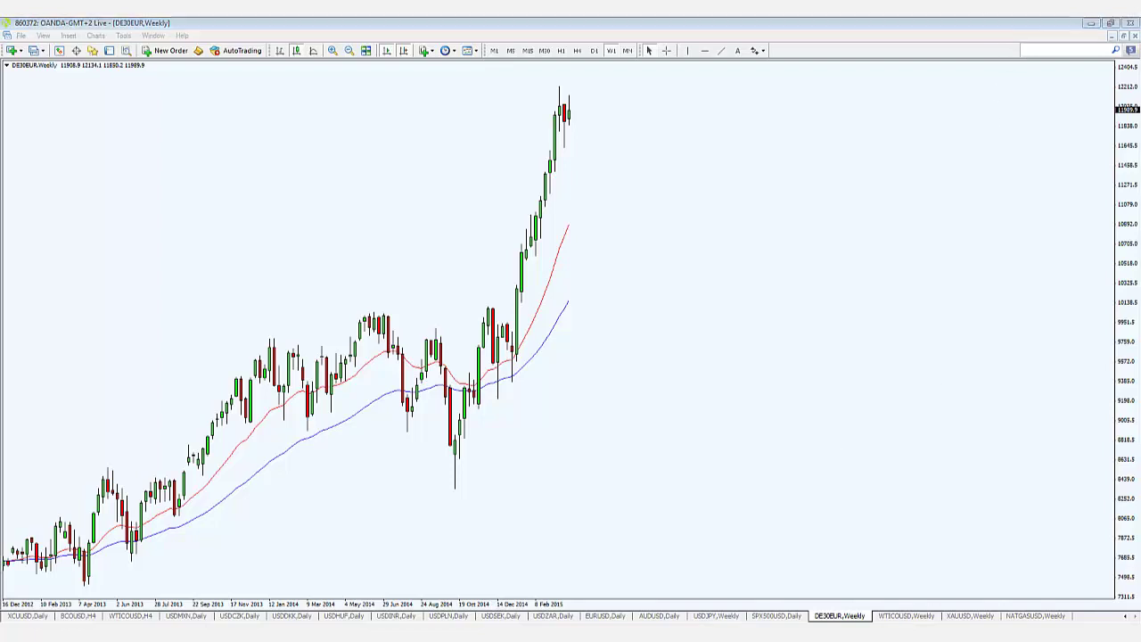
mouse_move(519, 337)
left_mouse_down()
mouse_move(586, 138)
mouse_move(597, 150)
left_mouse_up()
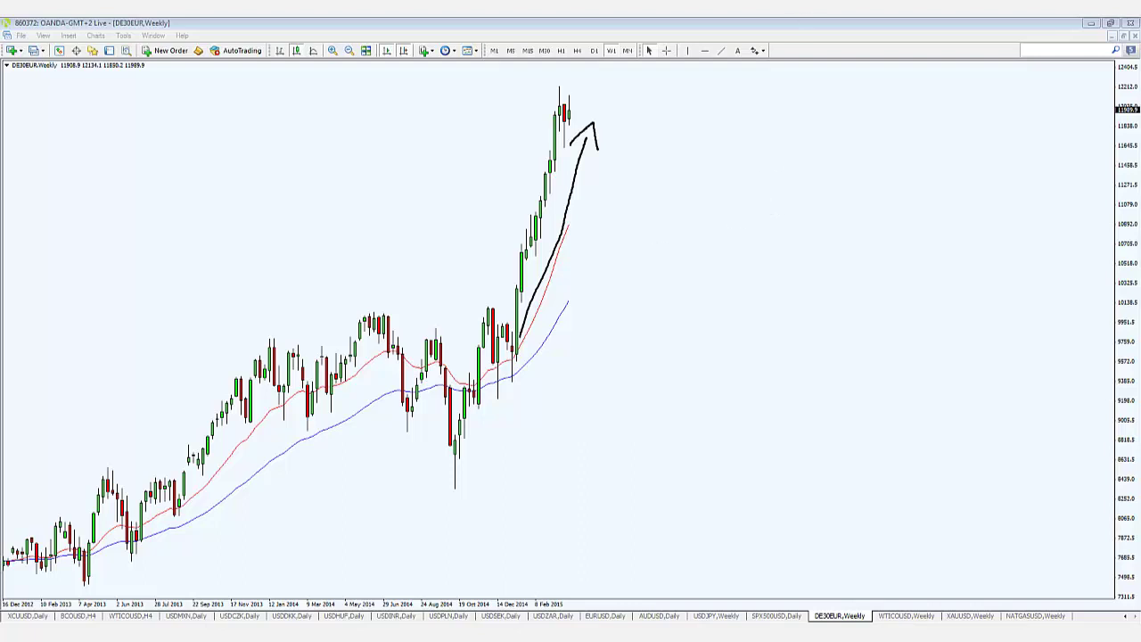
key("Escape")
Step: Switch DE30EUR to the daily timeframe and trace its red moving average from early February 2015 to the latest candle, clearing the line when done
left_click(597, 51)
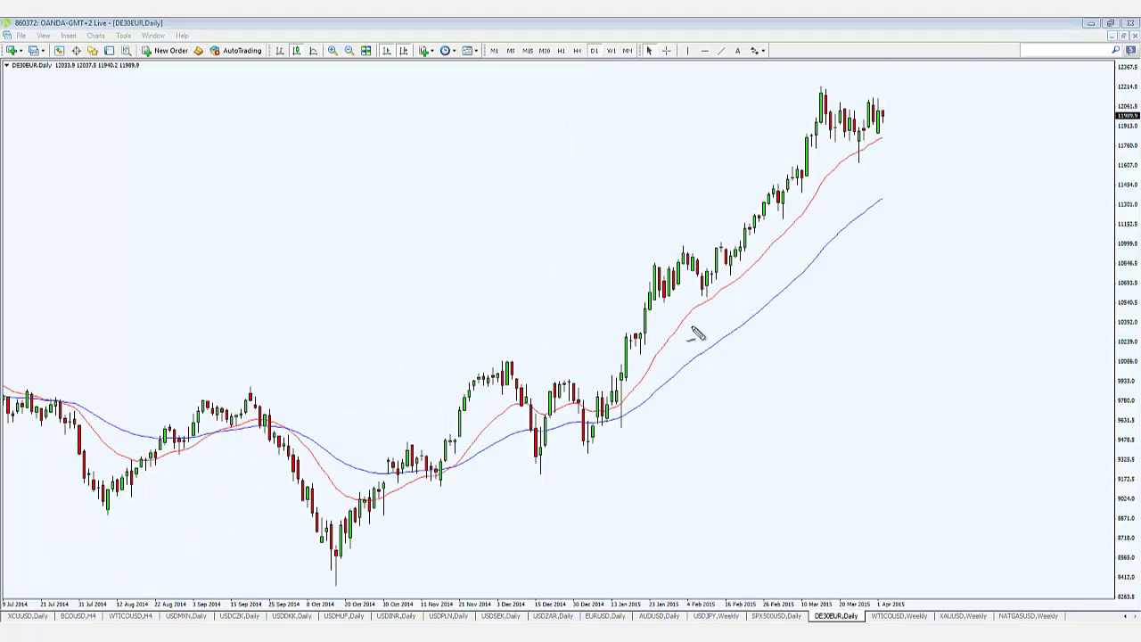
mouse_move(692, 310)
left_mouse_down()
mouse_move(789, 245)
mouse_move(834, 174)
mouse_move(882, 142)
left_mouse_up()
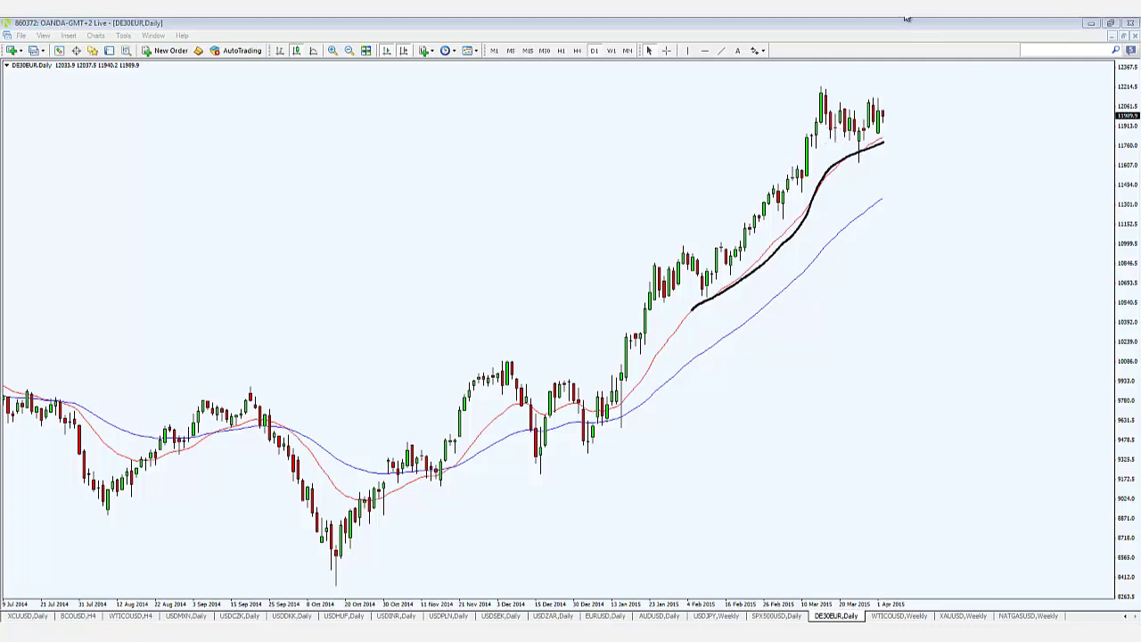
key("Escape")
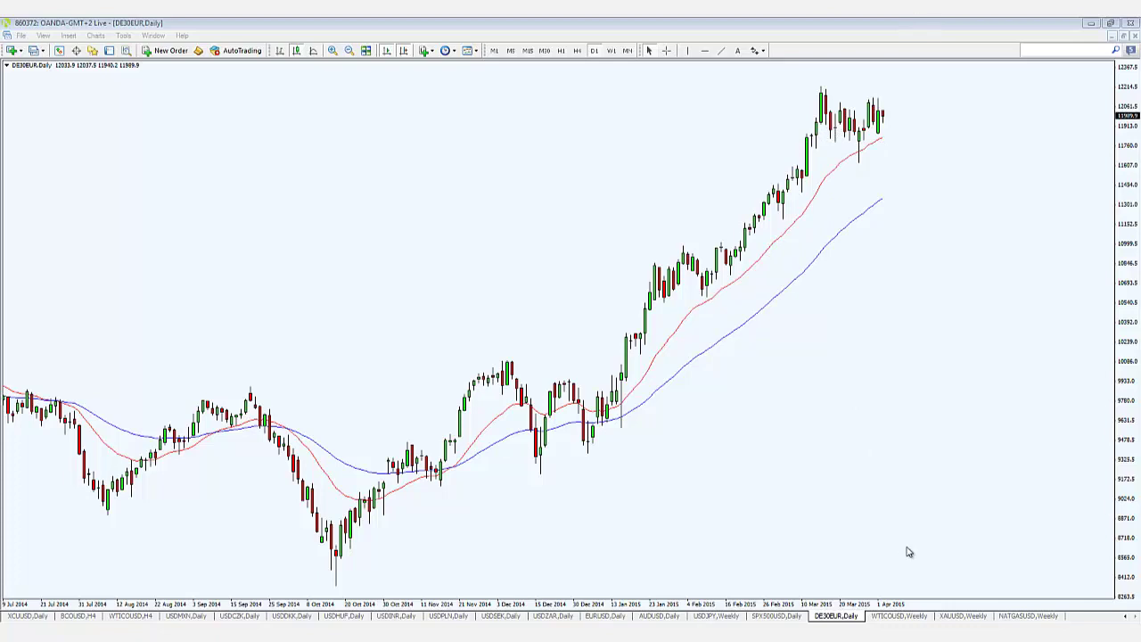
Step: Open the WTICOUSD weekly chart, trace the decline from the June 2014 high, and outline and circle the two 2015 lows
left_click(913, 616)
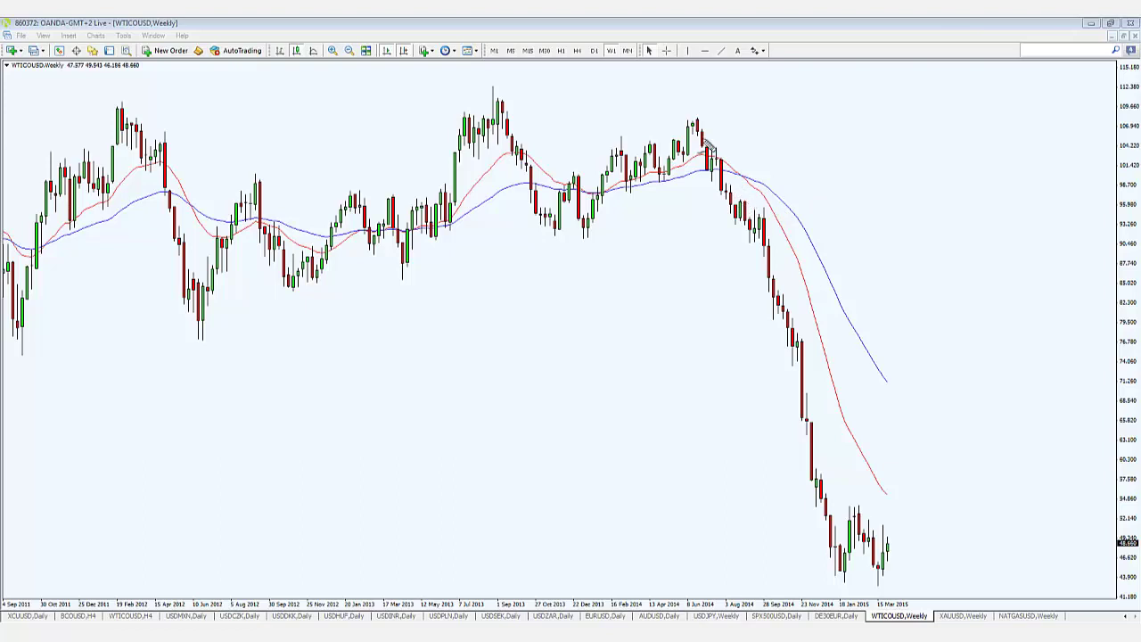
mouse_move(691, 125)
left_mouse_down()
mouse_move(753, 230)
mouse_move(828, 560)
left_mouse_up()
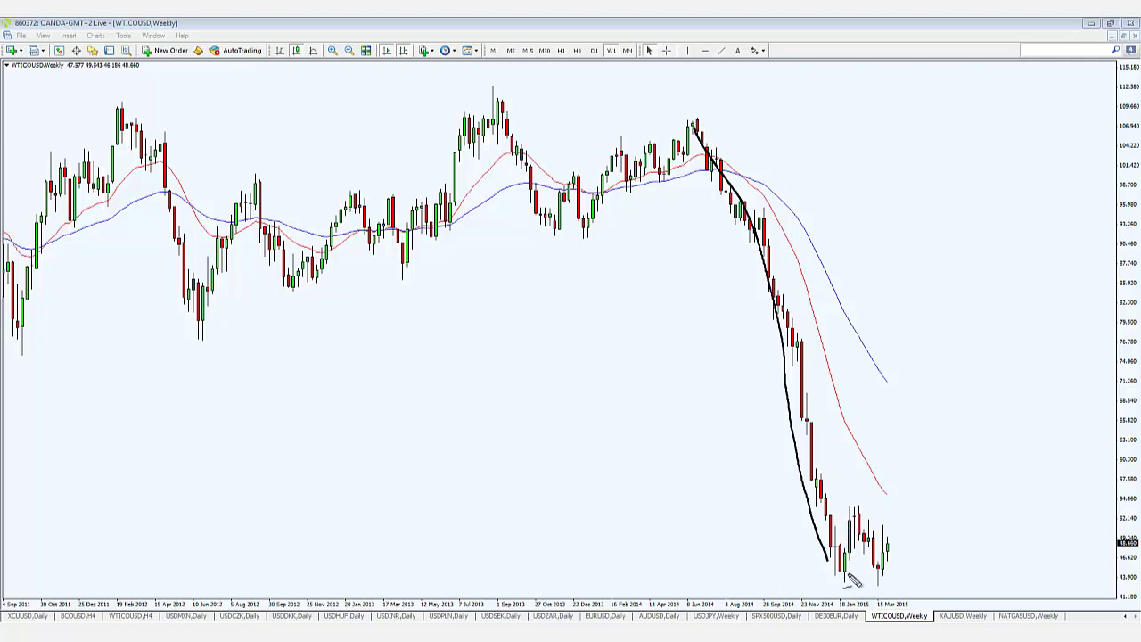
mouse_move(836, 577)
left_mouse_down()
mouse_move(872, 539)
mouse_move(883, 590)
mouse_move(815, 576)
mouse_move(836, 585)
mouse_move(838, 572)
left_mouse_up()
mouse_move(879, 572)
left_mouse_down()
mouse_move(872, 588)
mouse_move(887, 575)
left_mouse_up()
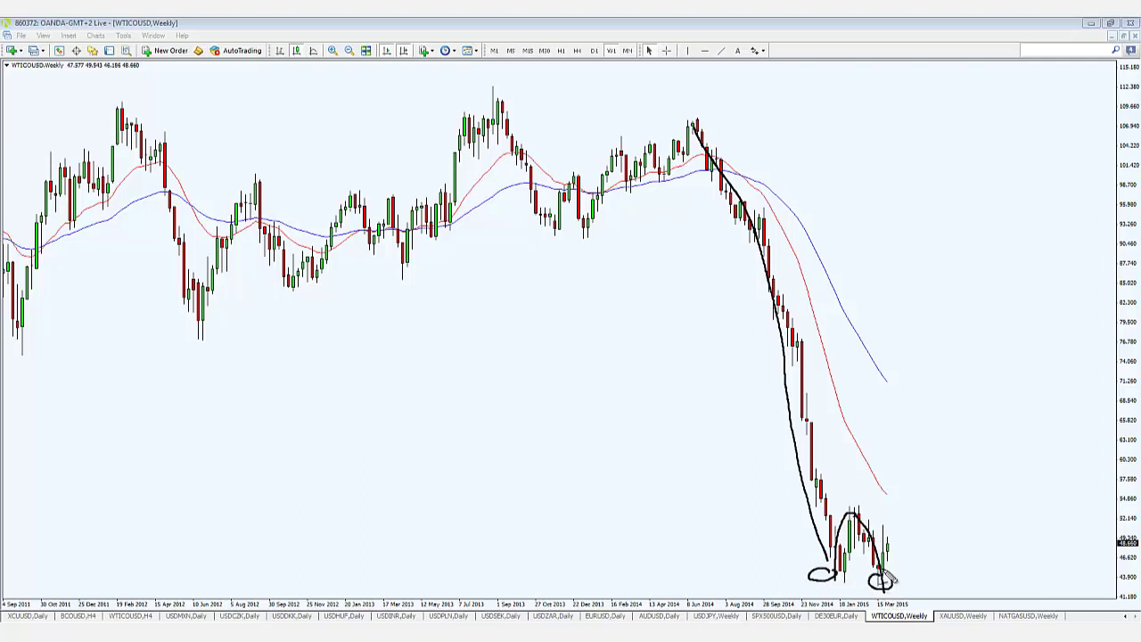
Step: Mark WTICOUSD weekly resistance above the two lows and draw an upward breakout arrow through it, clearing all marks when done
left_click_drag(899, 510, 807, 516)
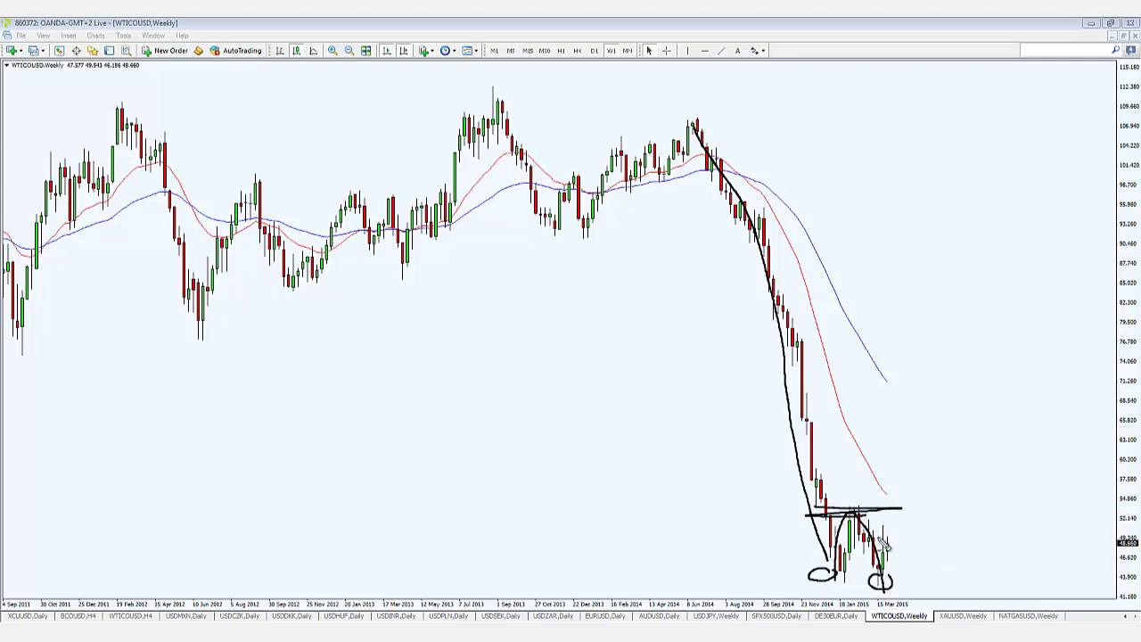
left_click_drag(888, 510, 794, 513)
mouse_move(838, 575)
left_mouse_down()
mouse_move(902, 581)
mouse_move(930, 451)
mouse_move(939, 462)
left_mouse_up()
mouse_move(893, 520)
left_mouse_down()
mouse_move(878, 505)
mouse_move(902, 509)
left_mouse_up()
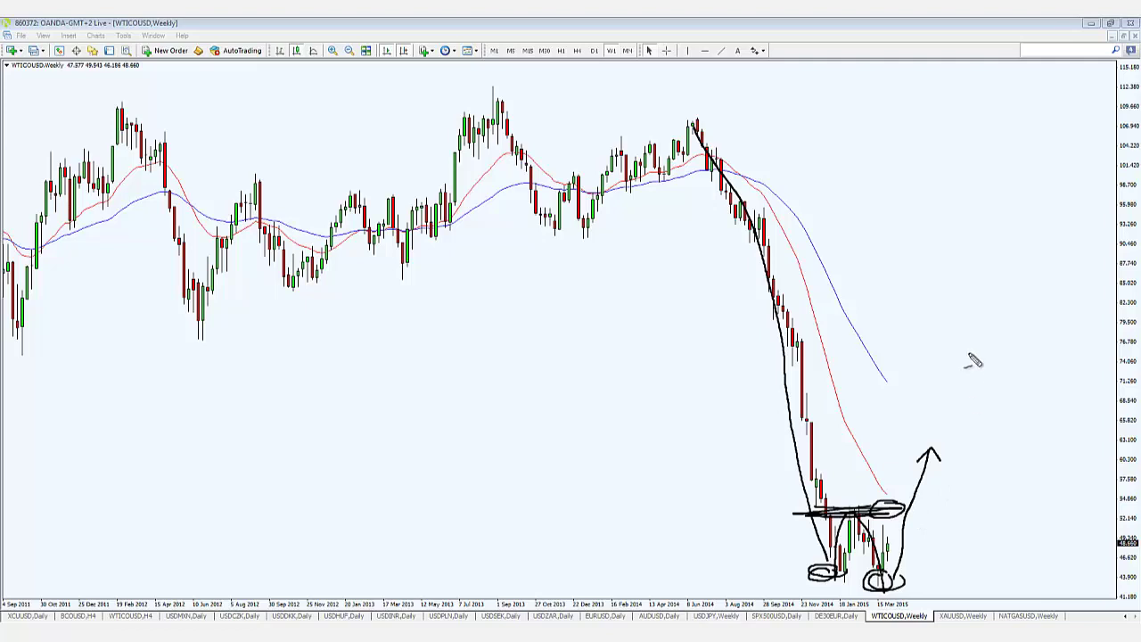
key("Escape")
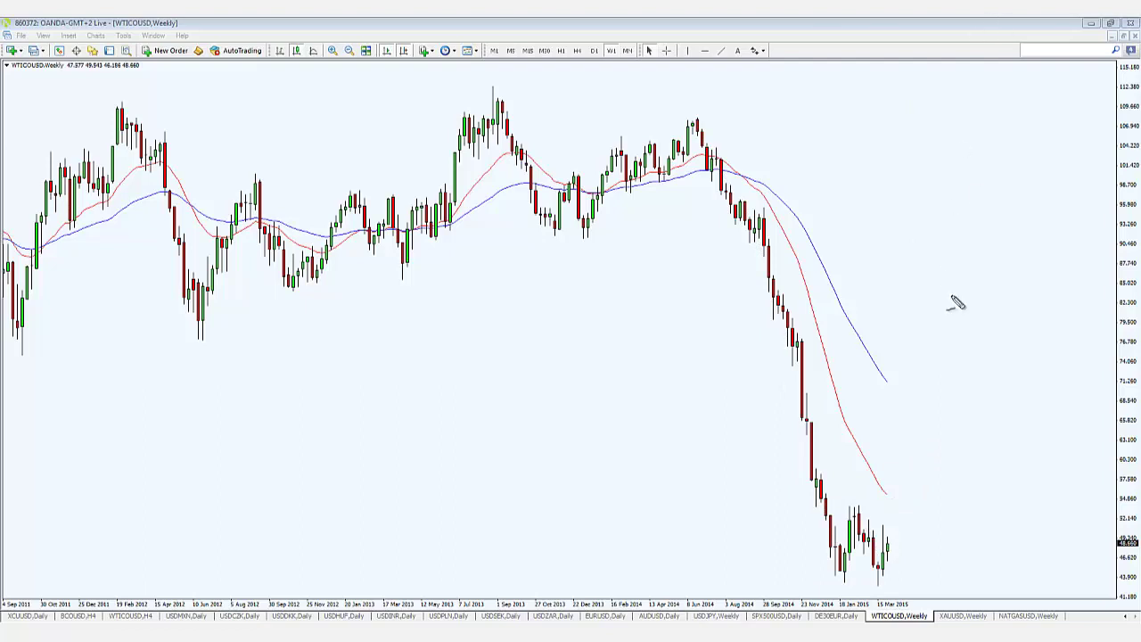
Step: Draw a WTICOUSD resistance line at about 53 with a rise above it and a downward reversal arrow, clearing the marks when done
left_click_drag(798, 509, 963, 510)
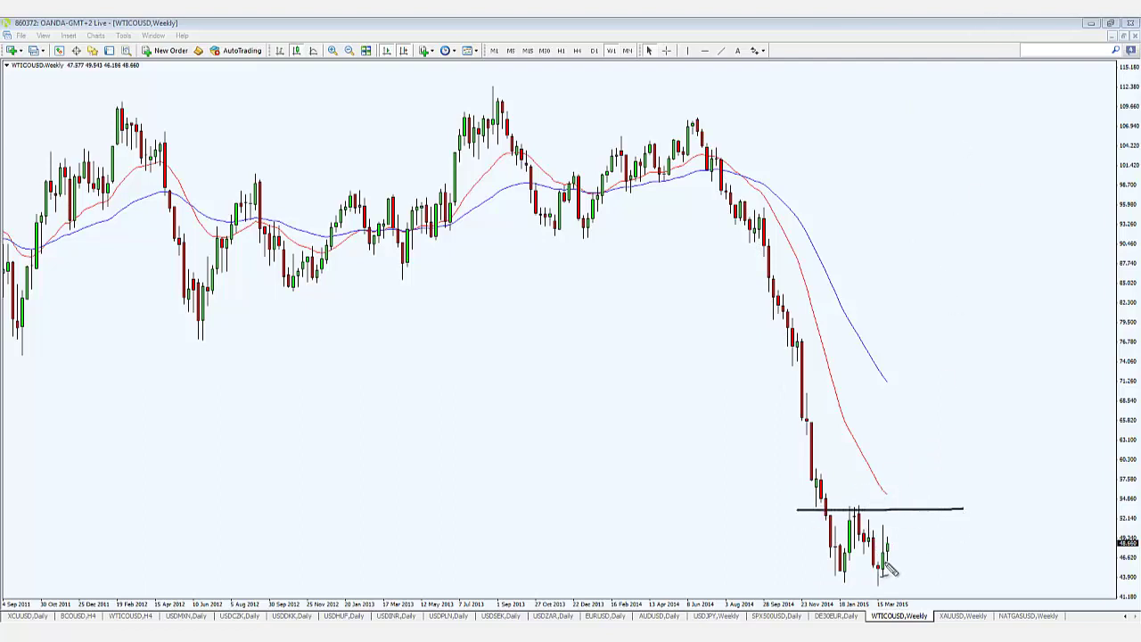
left_click_drag(881, 576, 905, 473)
mouse_move(911, 497)
left_mouse_down()
mouse_move(911, 470)
mouse_move(941, 591)
mouse_move(968, 577)
left_mouse_up()
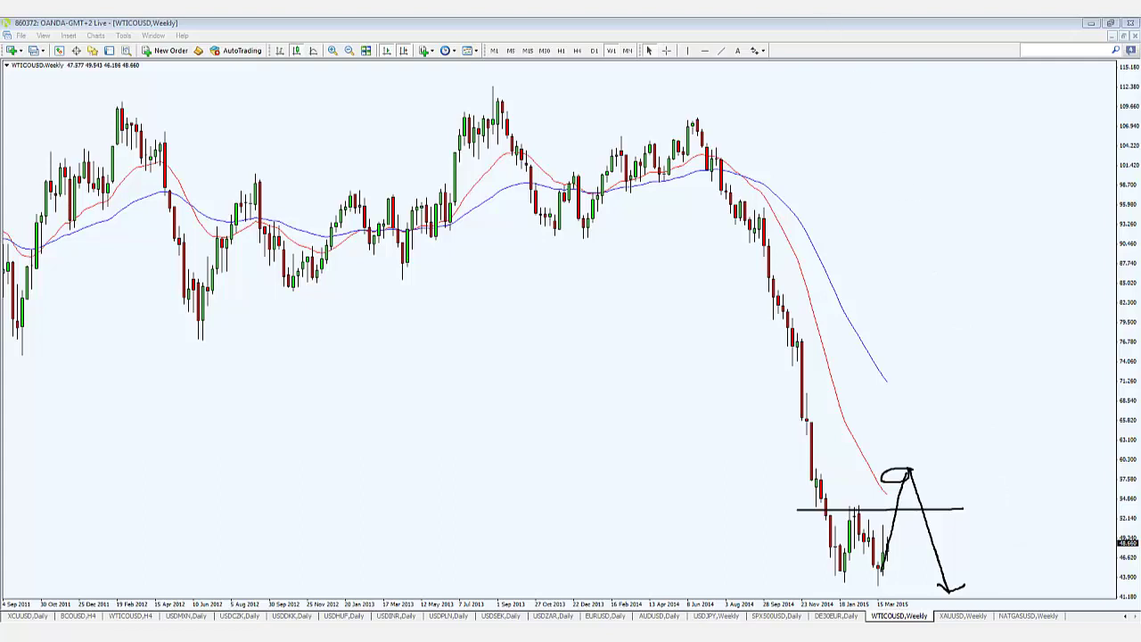
key("Escape")
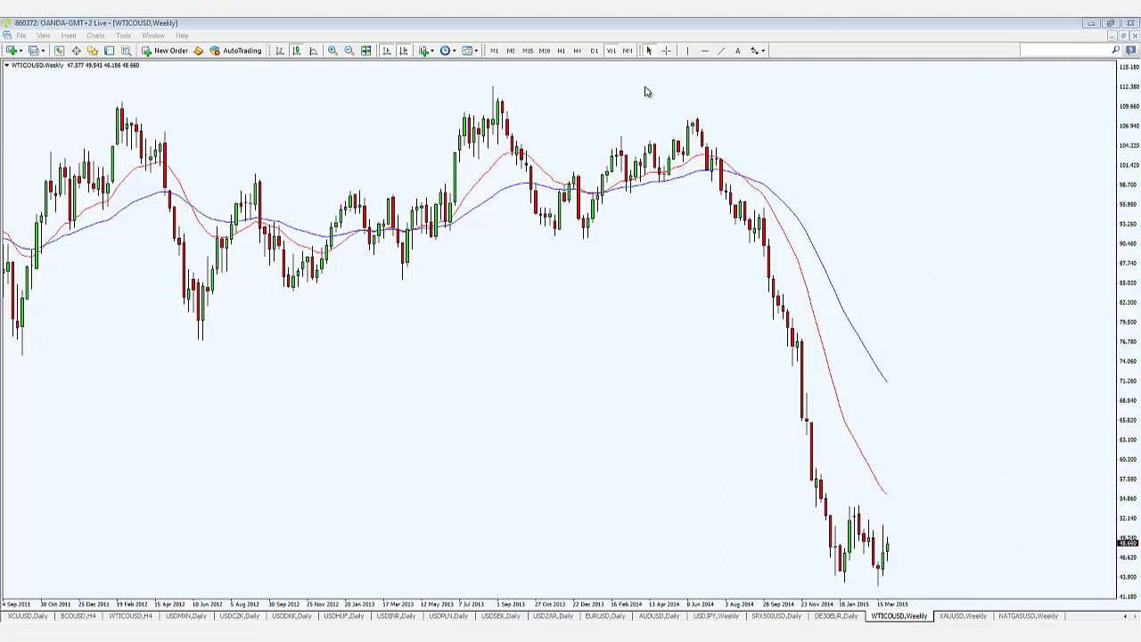
Step: Switch WTICOUSD to the daily timeframe and trace its downtrend between the moving averages from late August 2014, clearing the line when done
left_click(594, 51)
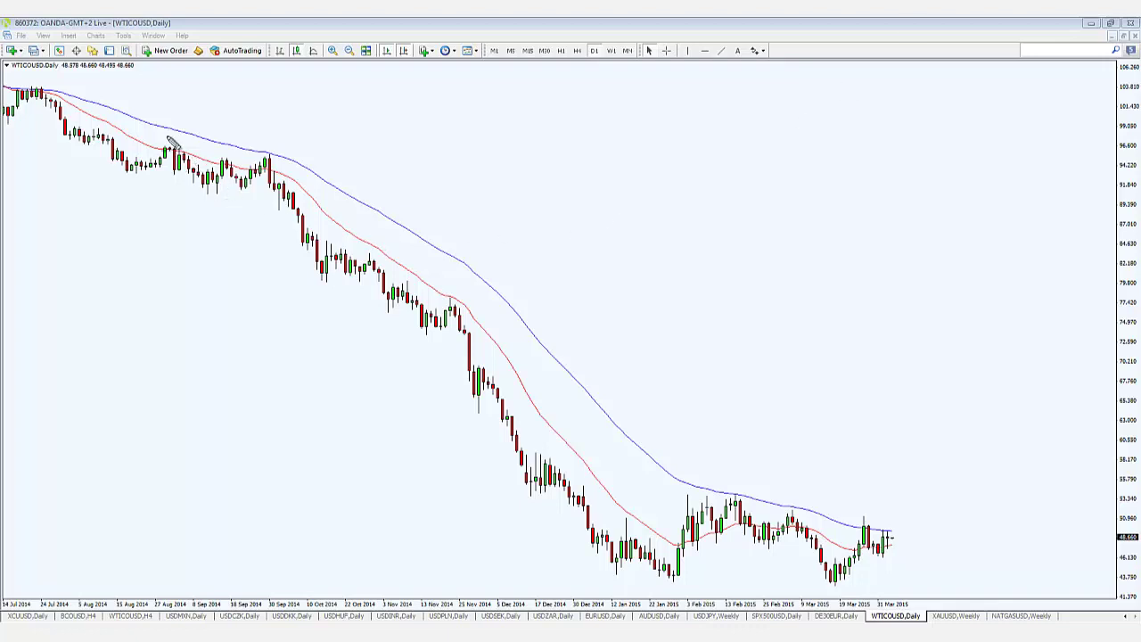
mouse_move(165, 132)
left_mouse_down()
mouse_move(267, 157)
mouse_move(361, 219)
mouse_move(489, 319)
mouse_move(626, 455)
mouse_move(746, 515)
mouse_move(892, 535)
left_mouse_up()
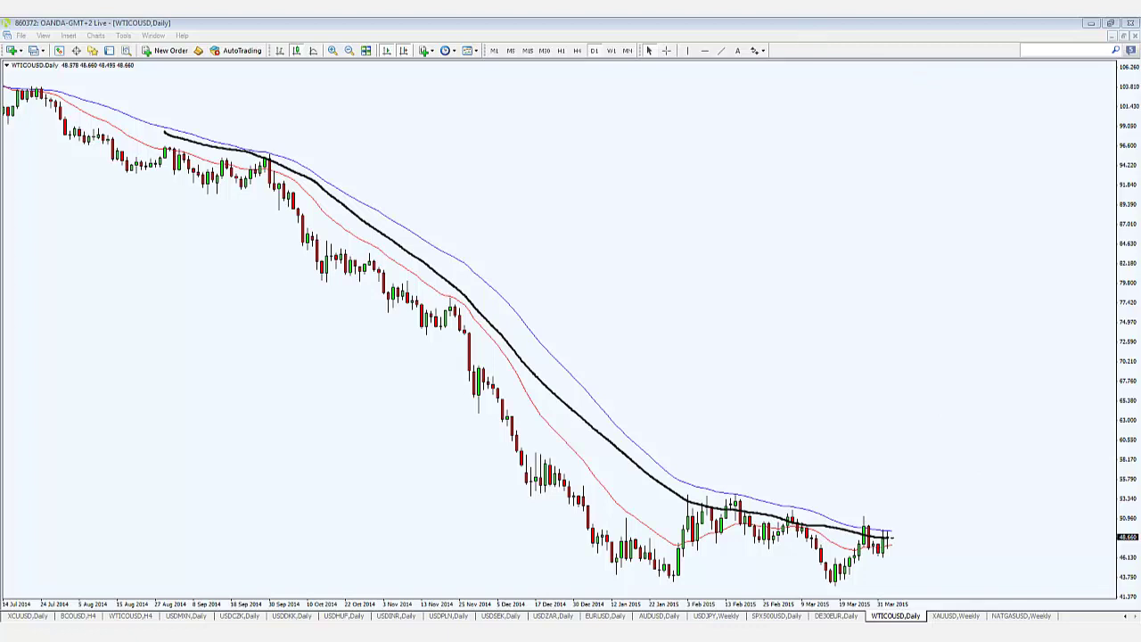
key("BackSpace")
Step: Open the XAUUSD weekly chart and circle the successive lower swing highs from October 2012 to January 2015
left_click(961, 616)
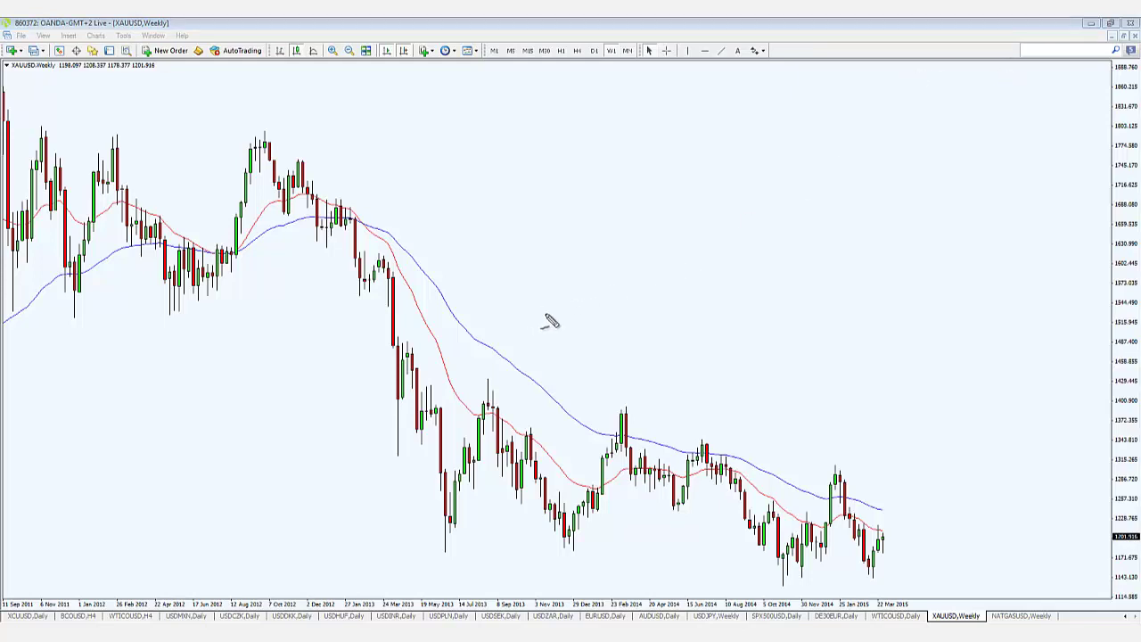
mouse_move(278, 134)
left_mouse_down()
mouse_move(267, 129)
mouse_move(296, 136)
left_mouse_up()
mouse_move(504, 368)
left_mouse_down()
mouse_move(477, 379)
mouse_move(526, 373)
left_mouse_up()
left_click_drag(615, 401, 722, 441)
mouse_move(838, 453)
left_mouse_down()
mouse_move(849, 501)
mouse_move(870, 473)
left_mouse_up()
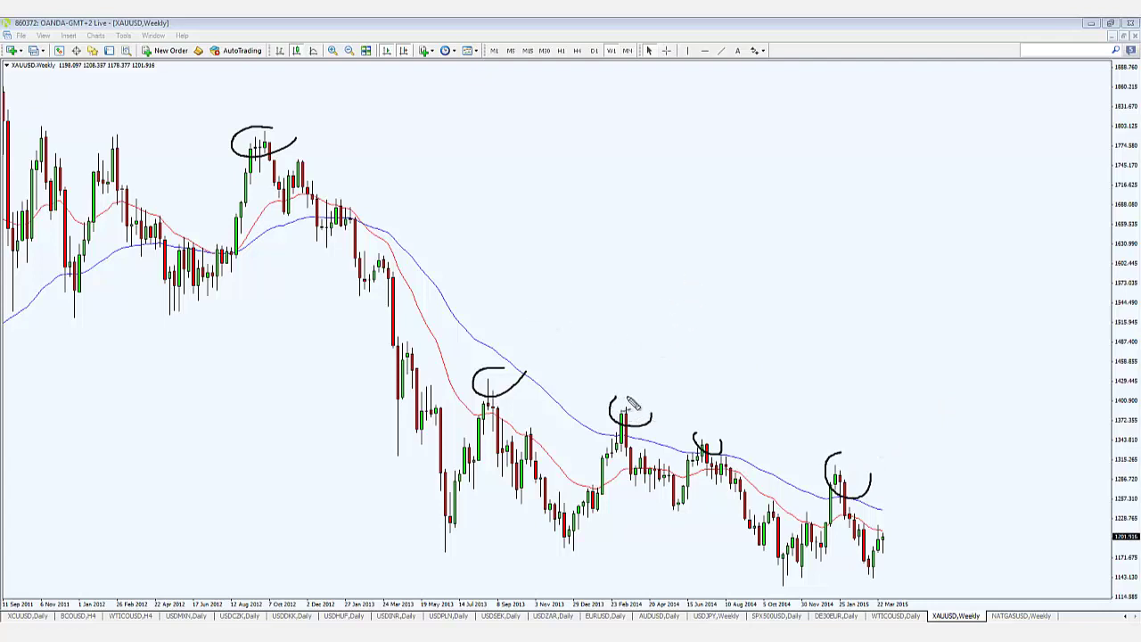
Step: Point downward arrows at the last three circled XAUUSD highs and trace the early 2015 drop and rebound
left_click_drag(616, 396, 655, 428)
mouse_move(619, 339)
left_mouse_down()
mouse_move(606, 366)
mouse_move(631, 367)
left_mouse_up()
left_click_drag(711, 389, 714, 429)
mouse_move(695, 408)
left_mouse_down()
mouse_move(713, 431)
mouse_move(744, 421)
left_mouse_up()
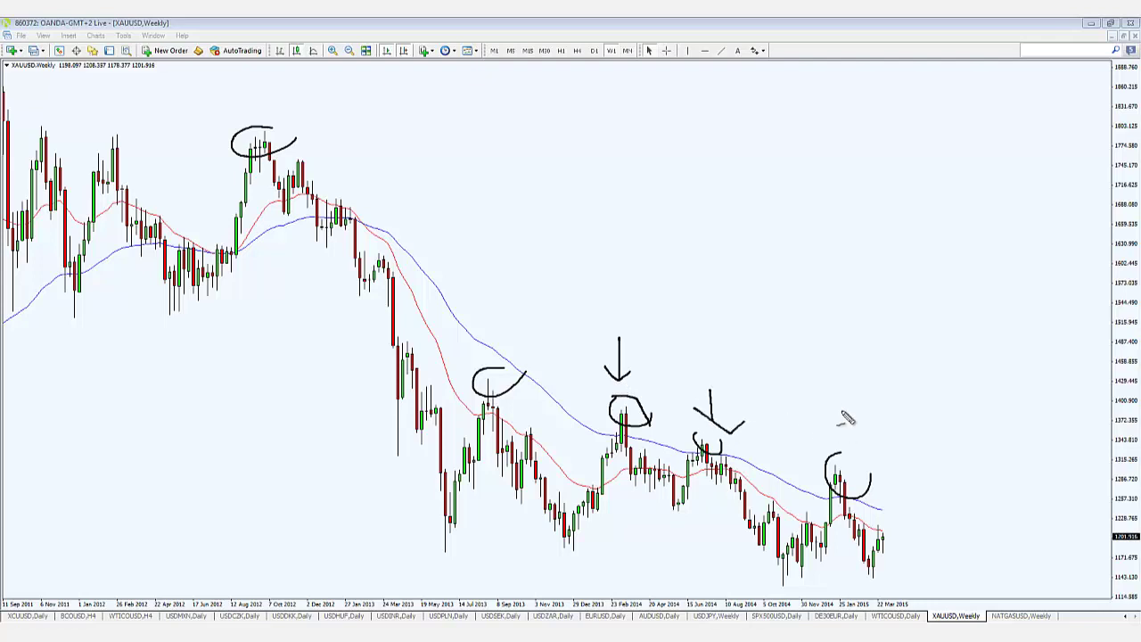
mouse_move(829, 395)
left_mouse_down()
mouse_move(845, 435)
mouse_move(865, 424)
left_mouse_up()
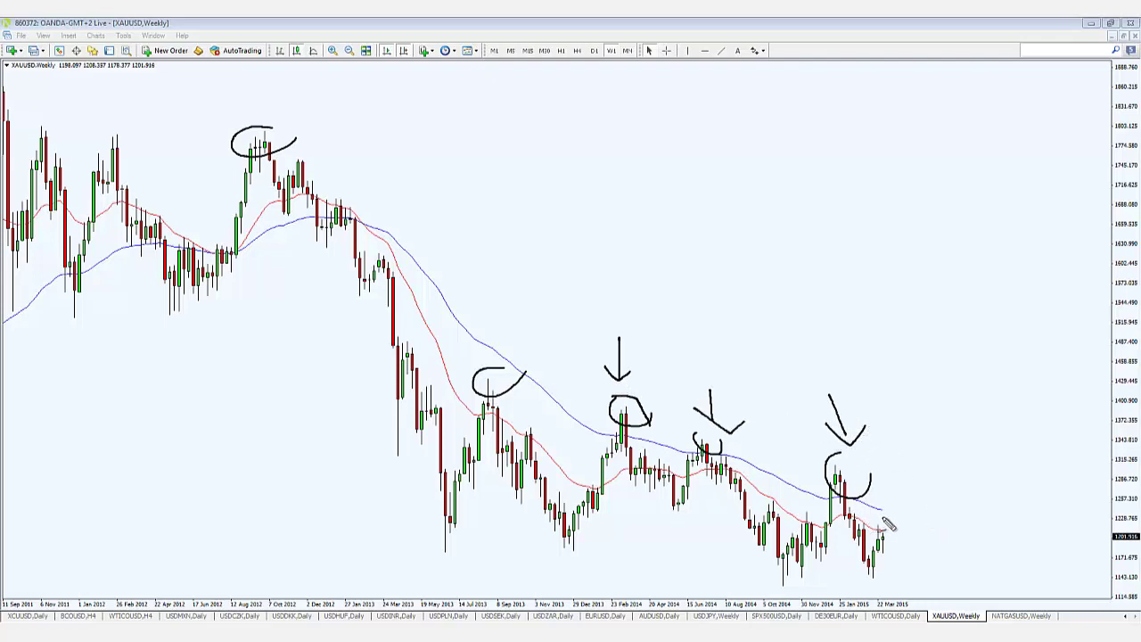
mouse_move(839, 475)
left_mouse_down()
mouse_move(874, 576)
mouse_move(895, 526)
mouse_move(911, 544)
left_mouse_up()
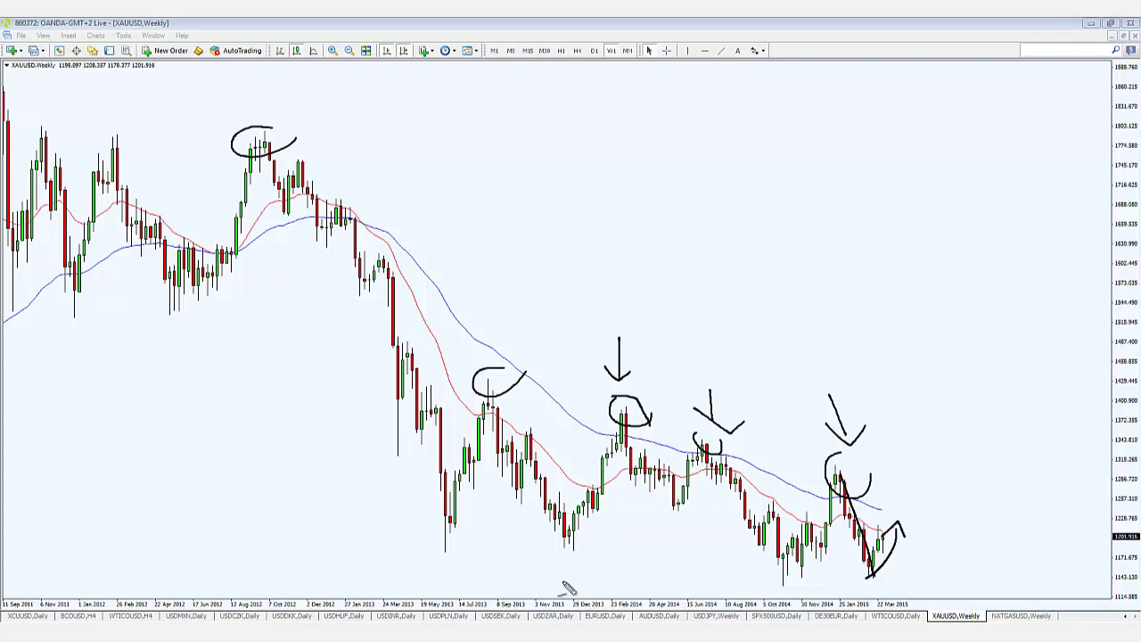
Step: Draw two long support lines beneath the XAUUSD weekly lows and handwrite the level 1150 above the chart, clearing all marks when done
left_click_drag(426, 571, 1052, 554)
left_click_drag(433, 588, 1016, 575)
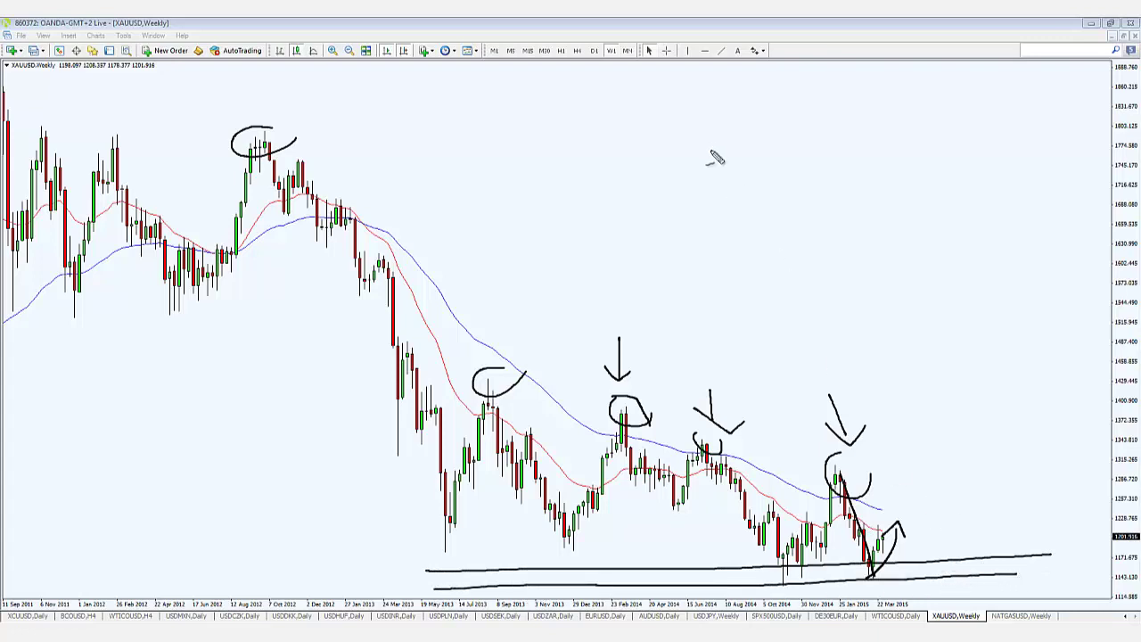
left_click_drag(711, 146, 714, 185)
left_click_drag(732, 144, 734, 178)
mouse_move(775, 140)
left_mouse_down()
mouse_move(775, 165)
mouse_move(749, 183)
left_mouse_up()
left_click_drag(826, 158, 822, 151)
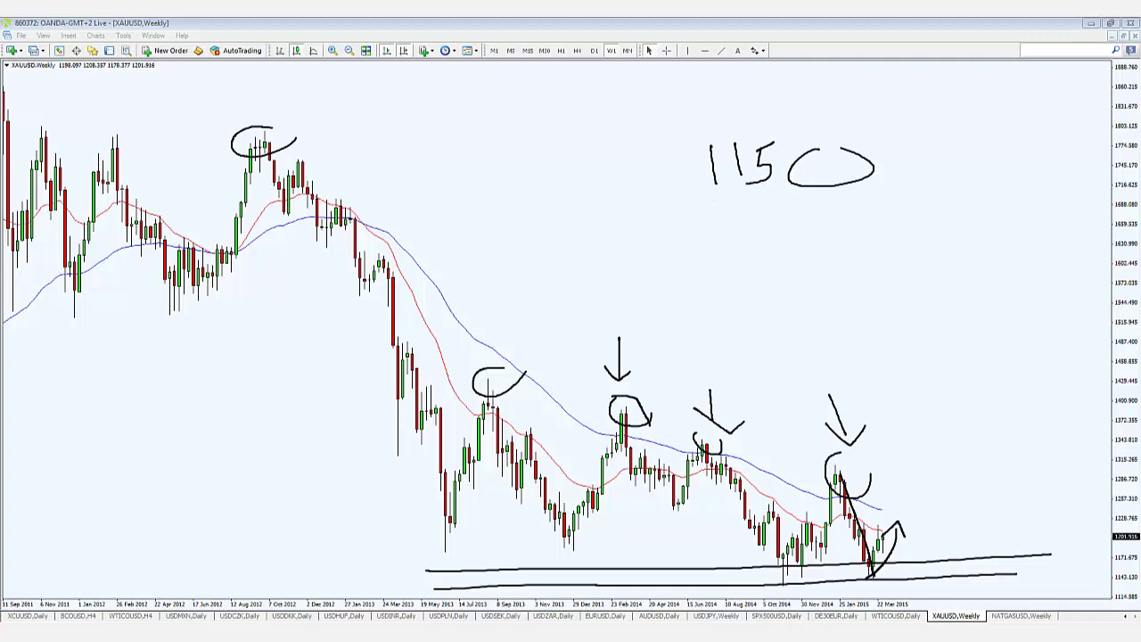
key("Escape")
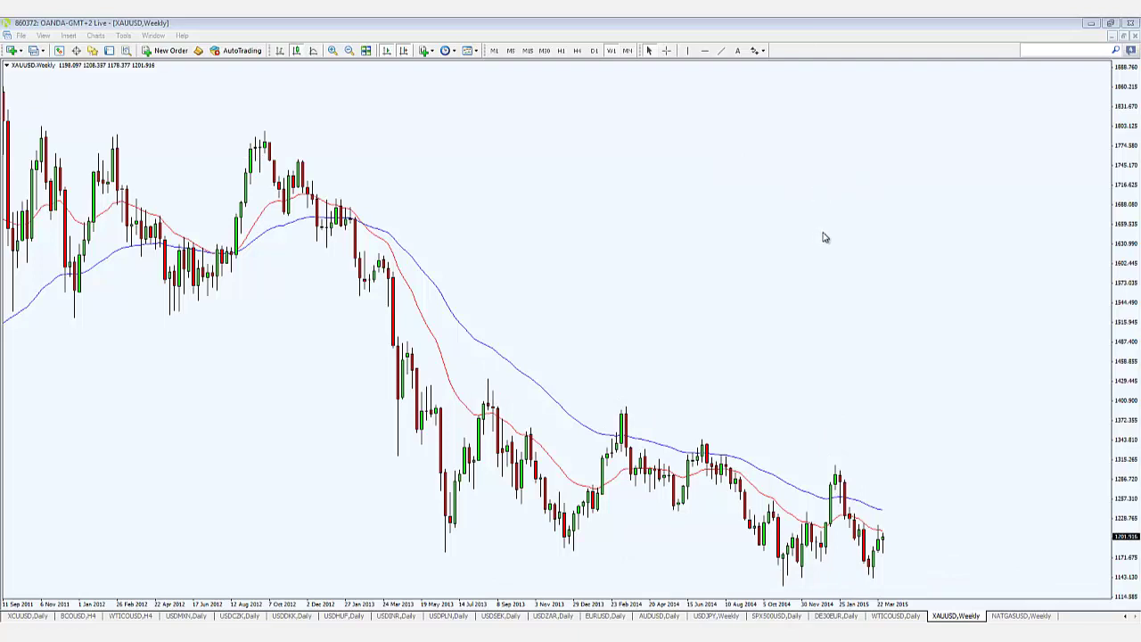
Step: View XAUUSD on the daily timeframe and open the NATGASUSD weekly chart
left_click(595, 53)
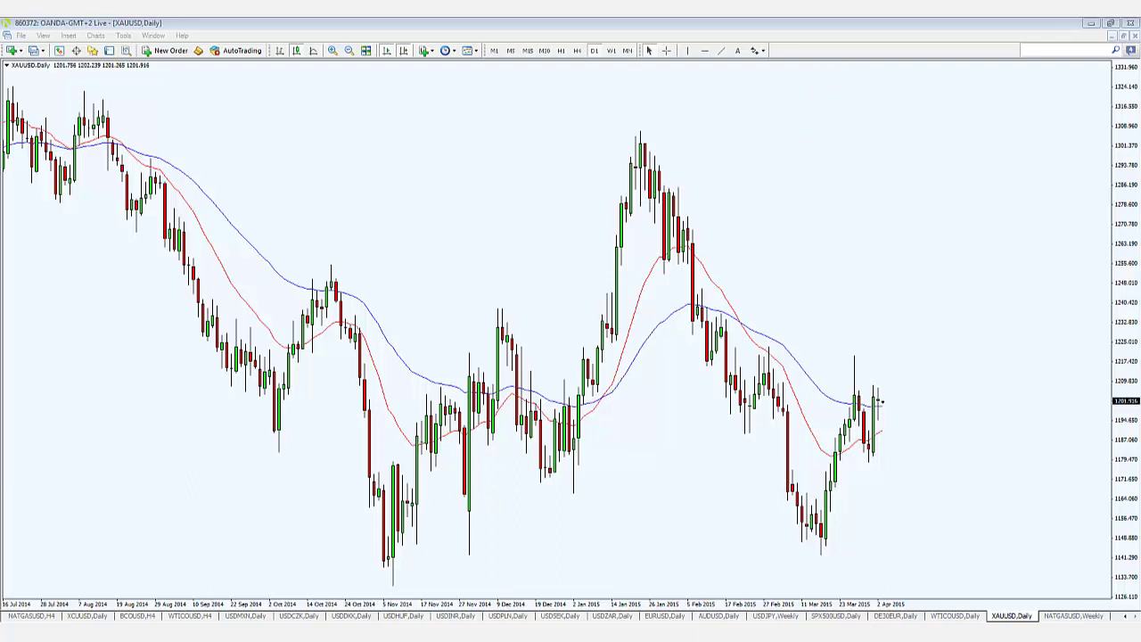
left_click(1072, 615)
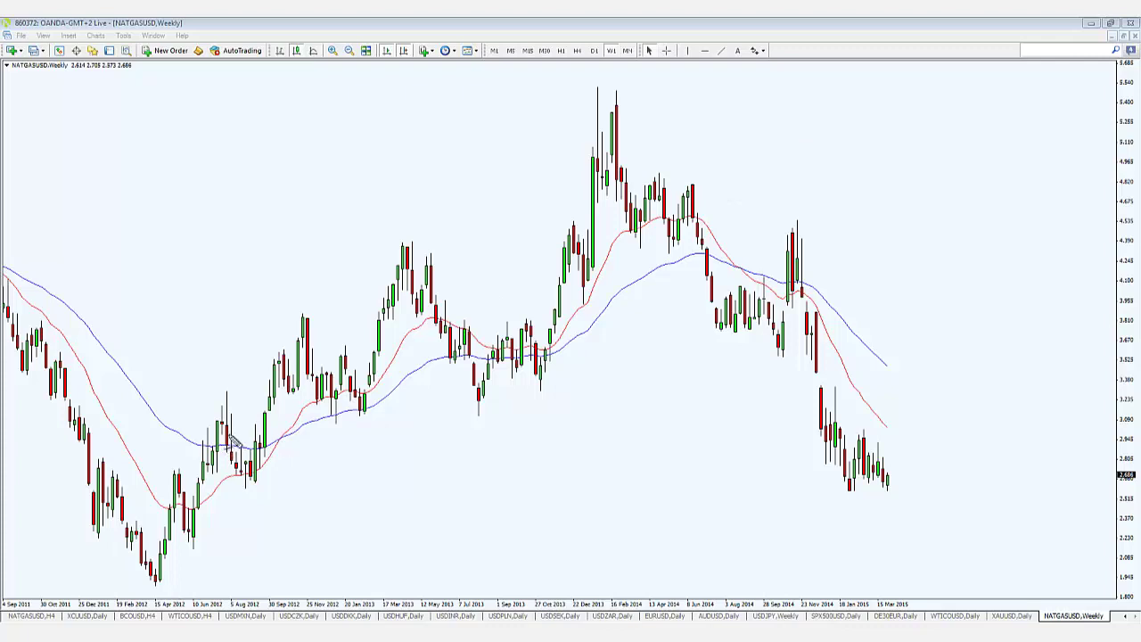
Step: Trace the NATGASUSD weekly swings from mid-2012 up to the early 2014 peak and down through the 2015 consolidation
mouse_move(216, 423)
left_mouse_down()
mouse_move(238, 466)
mouse_move(267, 450)
mouse_move(303, 321)
mouse_move(370, 385)
left_mouse_up()
mouse_move(285, 368)
left_mouse_down()
mouse_move(357, 412)
mouse_move(406, 279)
mouse_move(492, 401)
mouse_move(550, 383)
mouse_move(571, 255)
mouse_move(586, 263)
mouse_move(581, 303)
mouse_move(577, 275)
mouse_move(622, 132)
left_mouse_up()
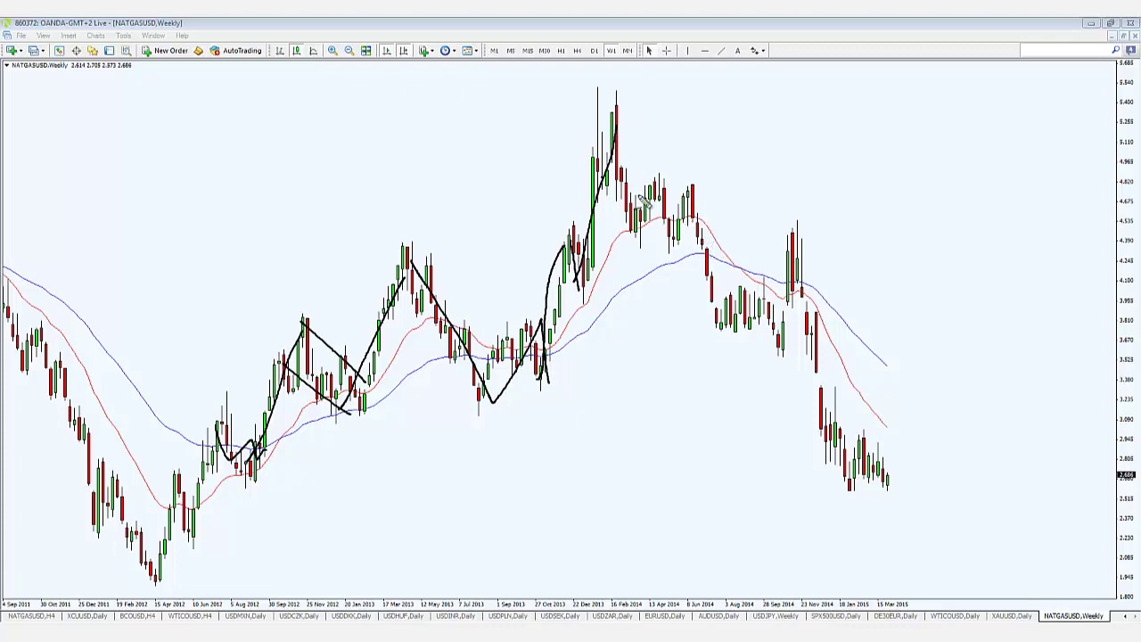
mouse_move(627, 189)
left_mouse_down()
mouse_move(647, 233)
mouse_move(698, 217)
mouse_move(731, 346)
left_mouse_up()
mouse_move(718, 306)
left_mouse_down()
mouse_move(777, 310)
mouse_move(797, 281)
mouse_move(799, 237)
mouse_move(824, 477)
left_mouse_up()
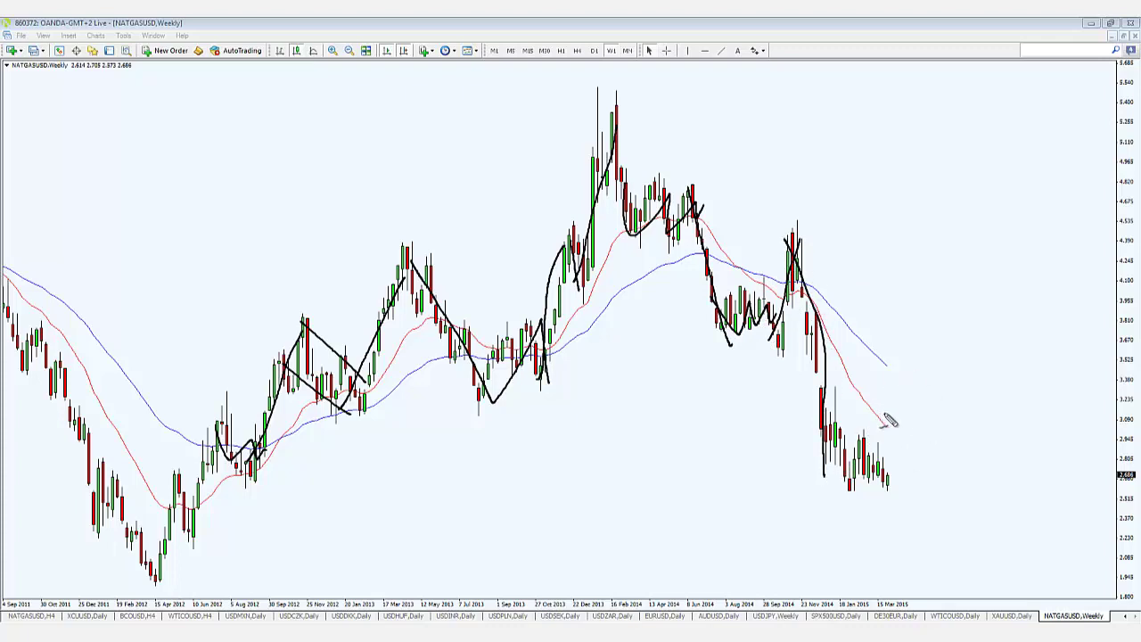
mouse_move(817, 426)
left_mouse_down()
mouse_move(866, 477)
mouse_move(894, 460)
left_mouse_up()
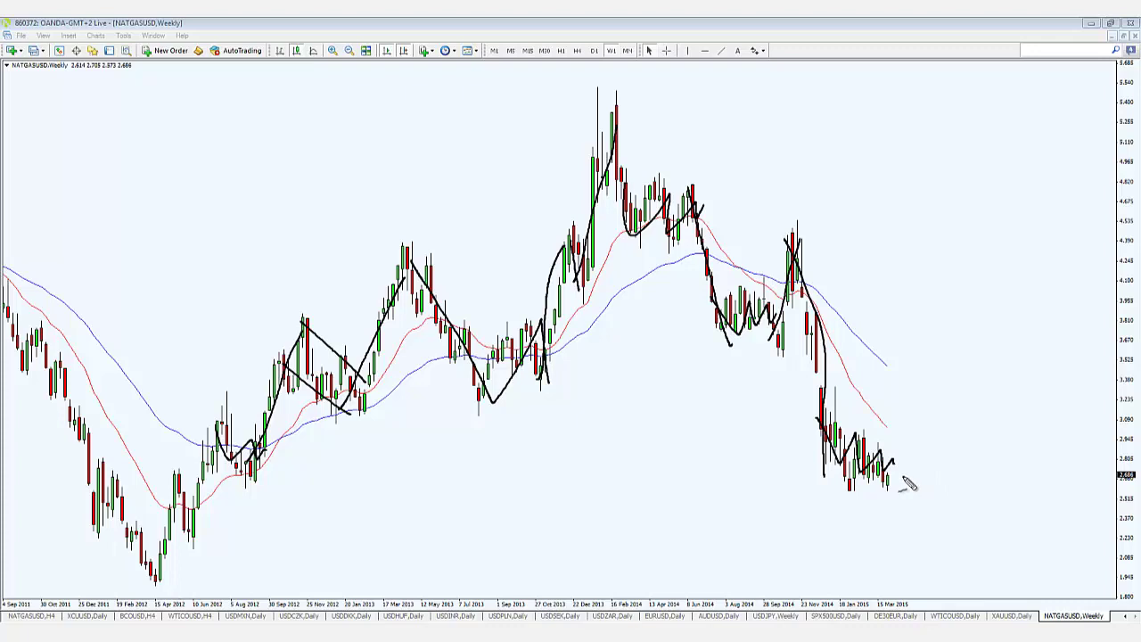
Step: Draw a downward NATGASUSD projection arrow, circle the April 2012 low, and sketch an alternative rebound, clearing all marks when done
mouse_move(903, 477)
left_mouse_down()
mouse_move(932, 579)
mouse_move(945, 566)
left_mouse_up()
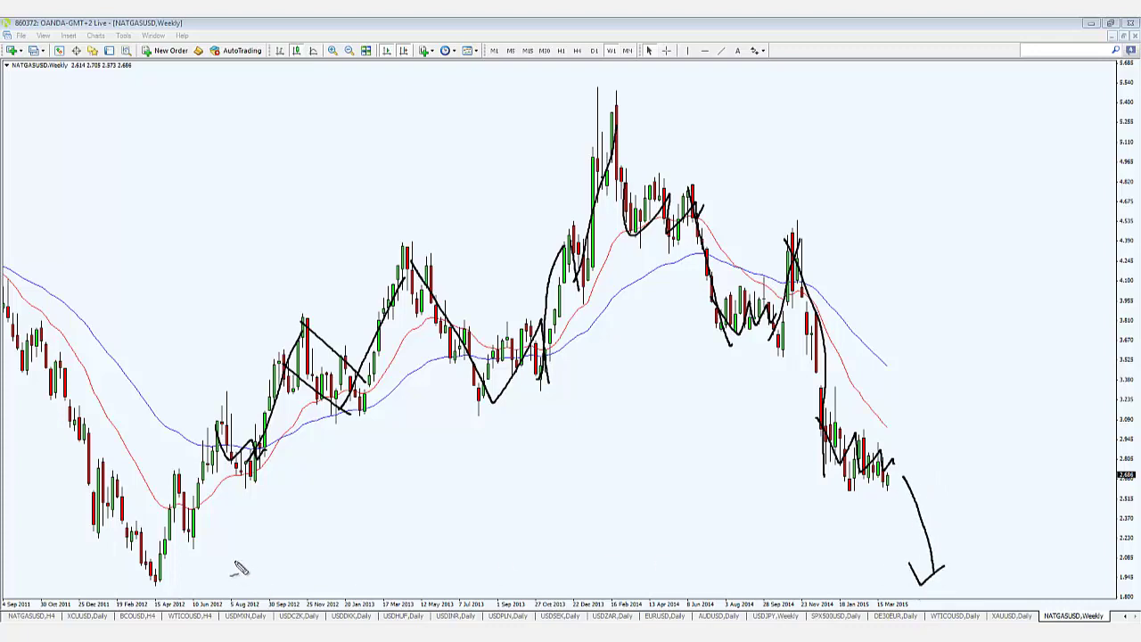
left_click_drag(238, 571, 214, 552)
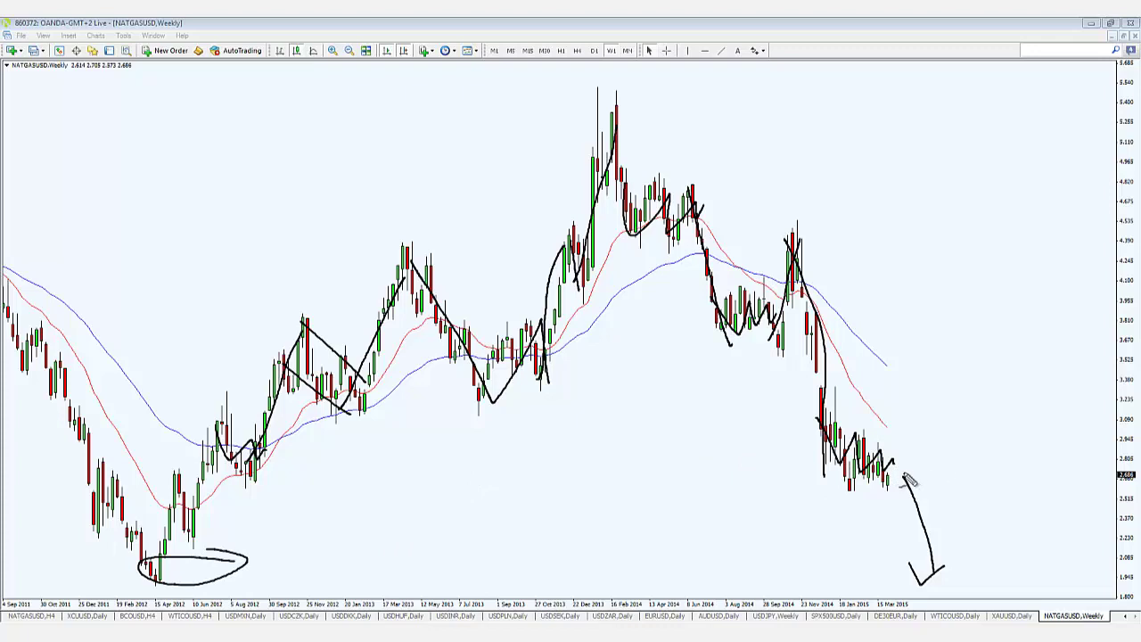
mouse_move(893, 457)
left_mouse_down()
mouse_move(900, 506)
mouse_move(934, 353)
left_mouse_up()
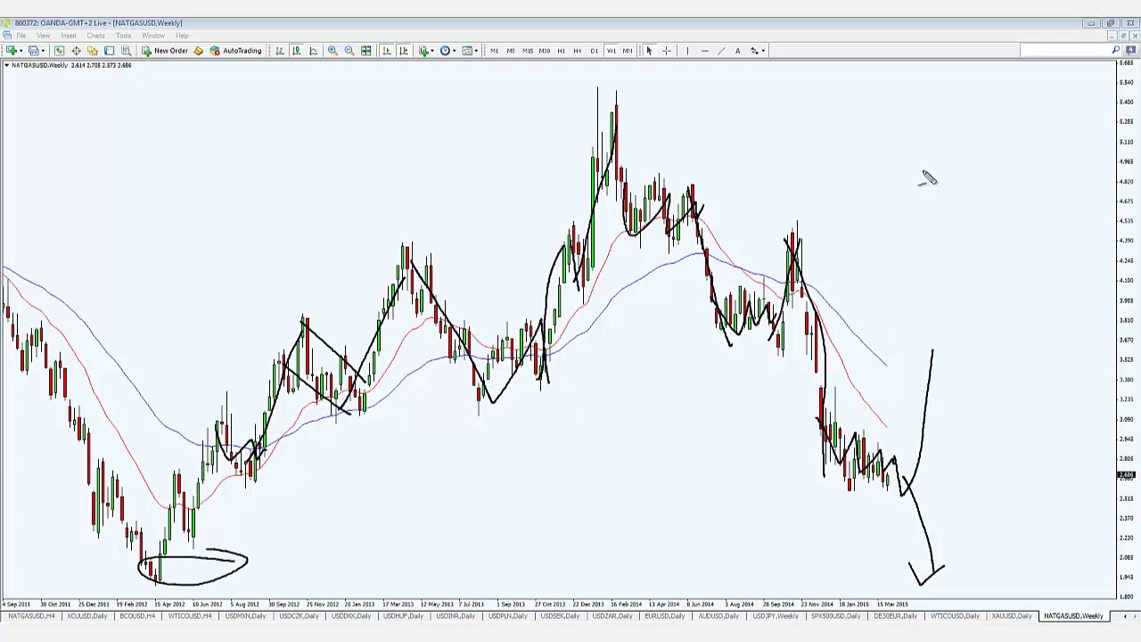
key("Escape")
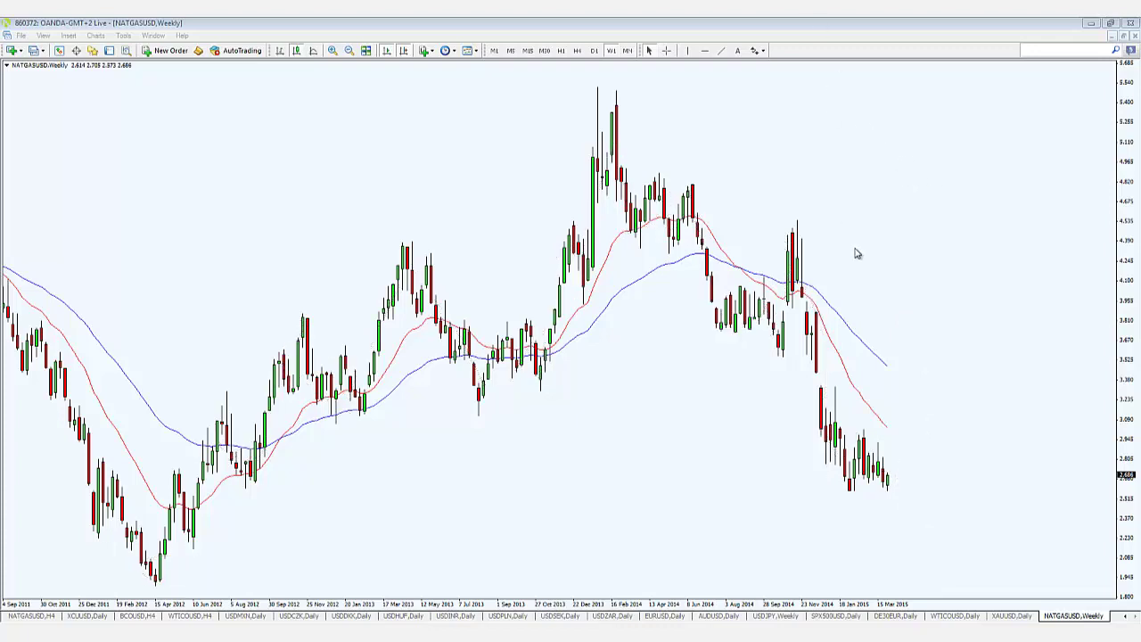